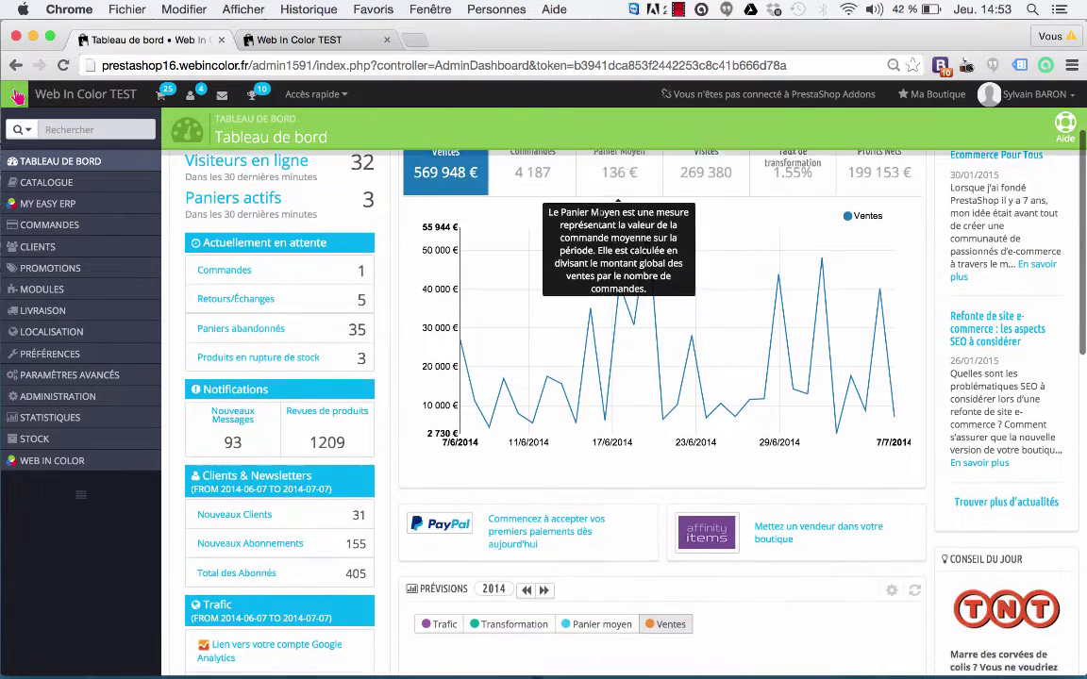
scroll(397, 275, "up", 3)
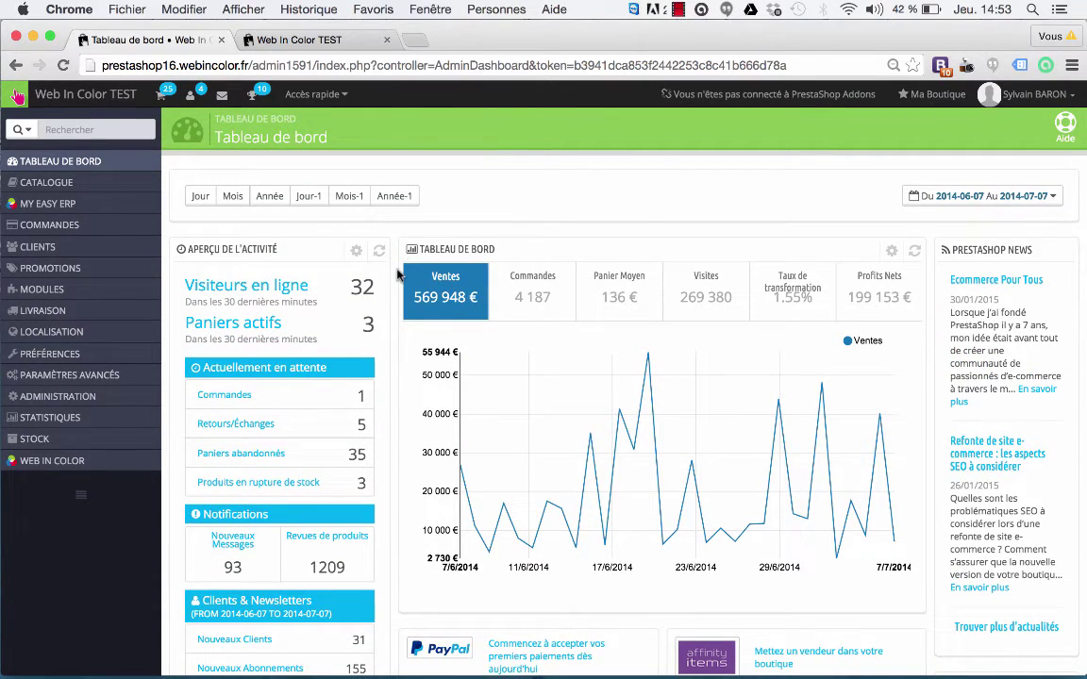
scroll(398, 275, "down", 6)
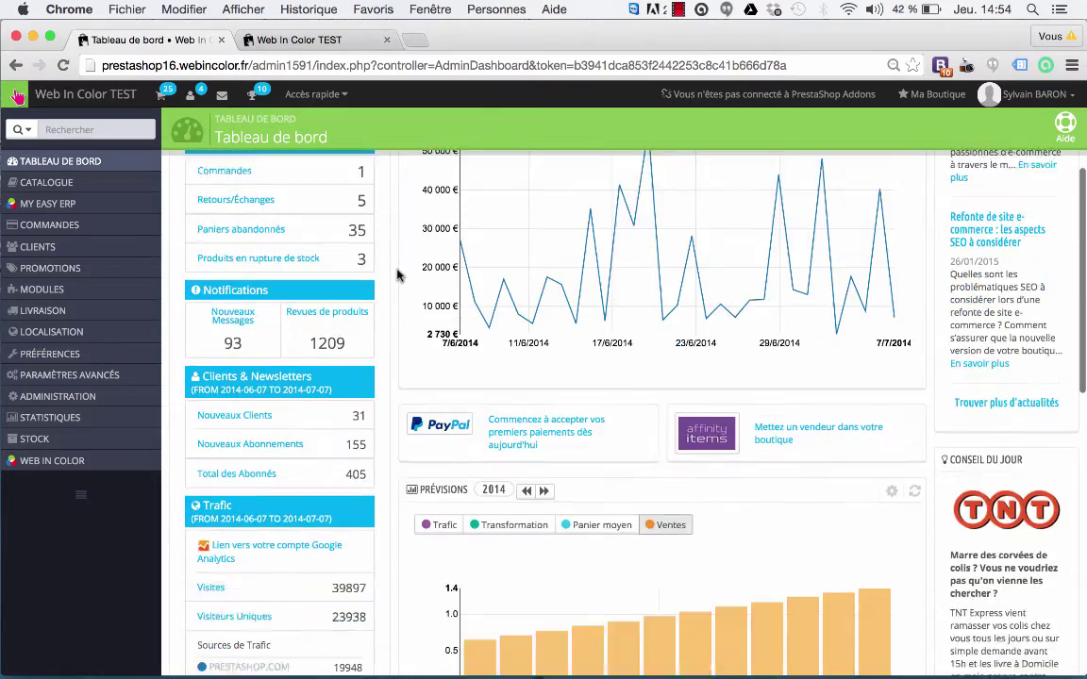
scroll(165, 214, "up", 6)
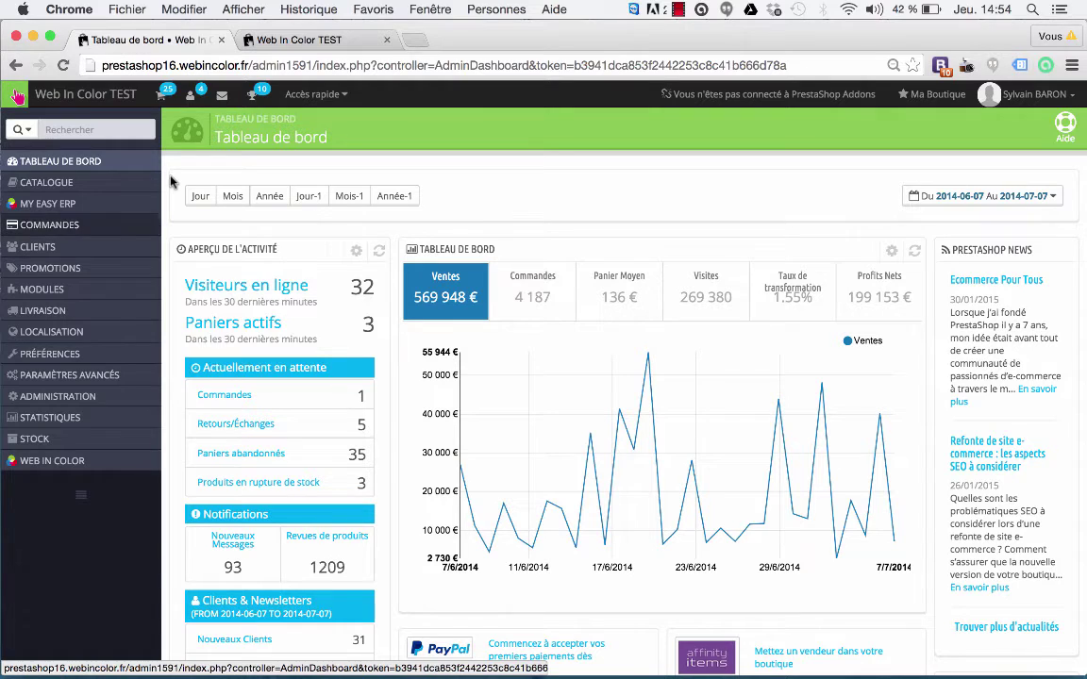
Step: Upload the module archive wic_multishipping.zip from the PR_Livraison_partielle folder as a new module in the module list
mouse_move(57, 289)
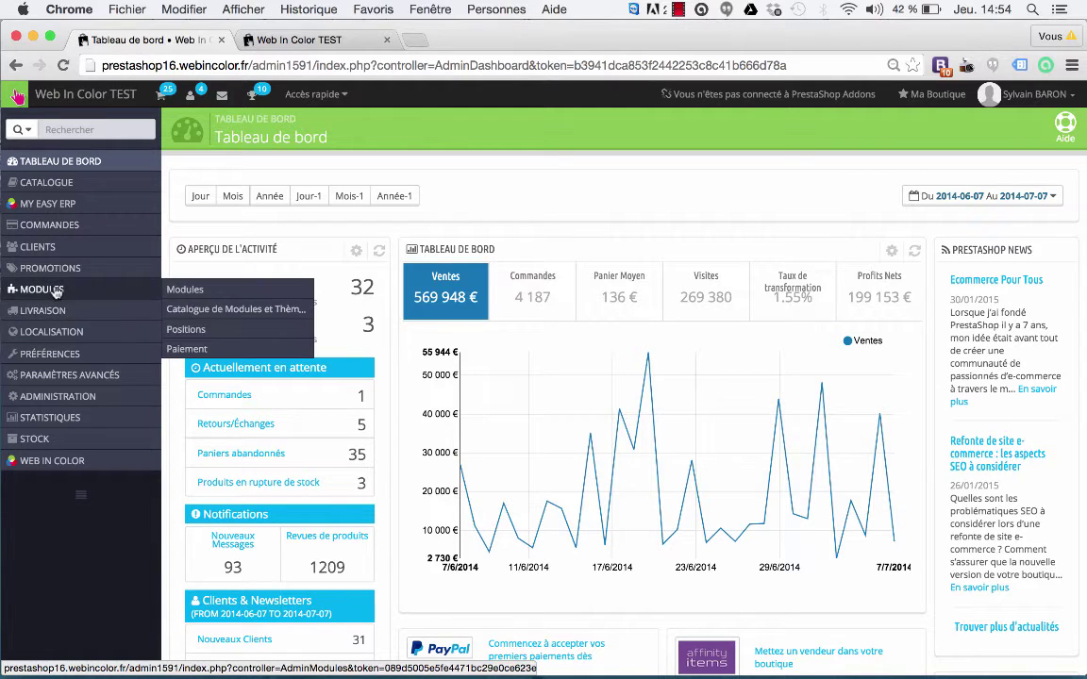
left_click(182, 292)
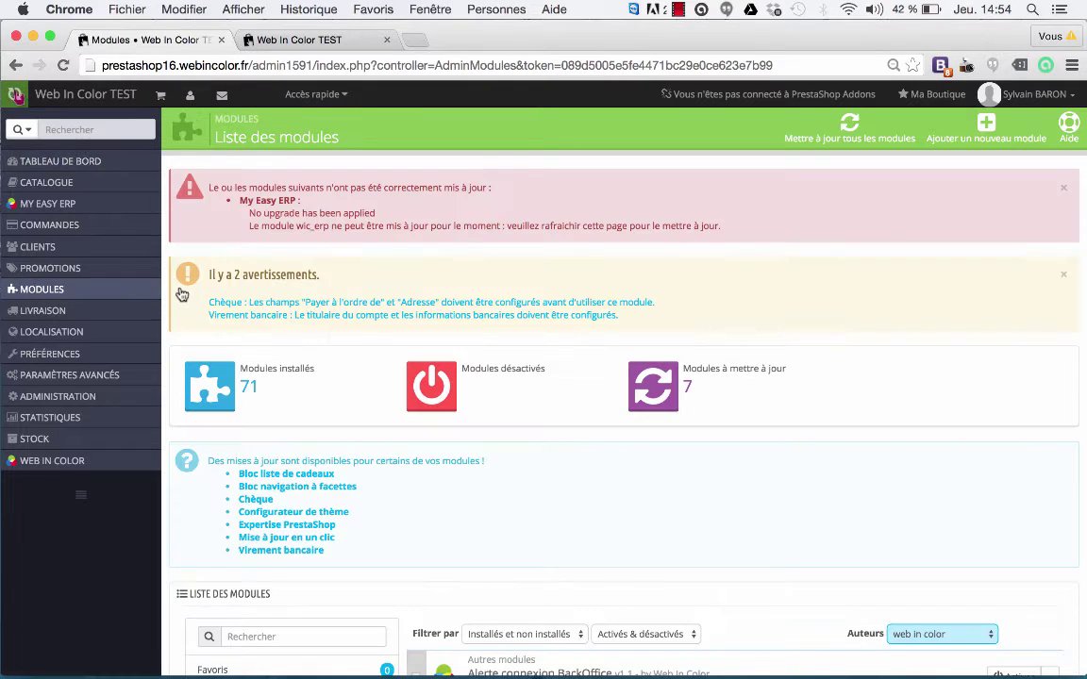
left_click(981, 139)
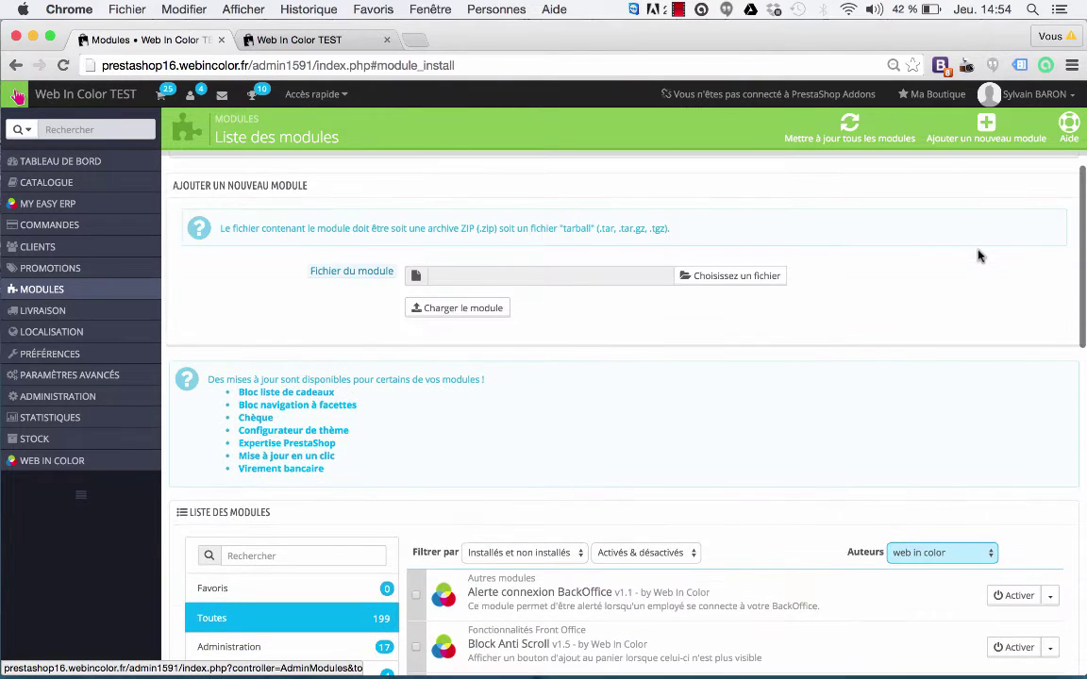
left_click(748, 276)
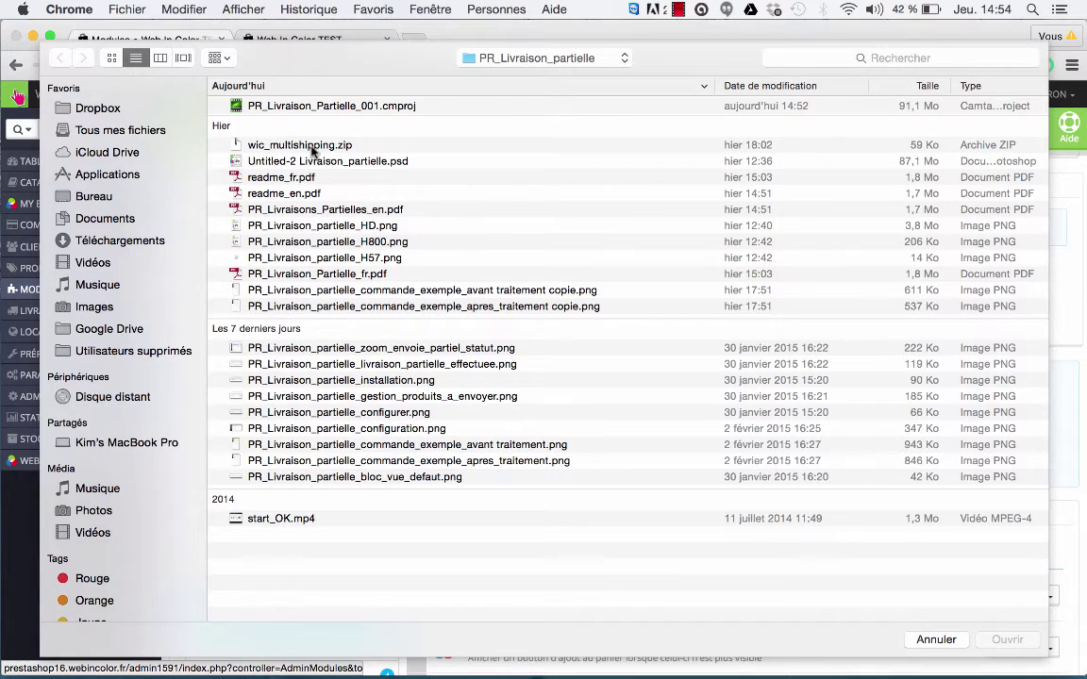
double_click(300, 146)
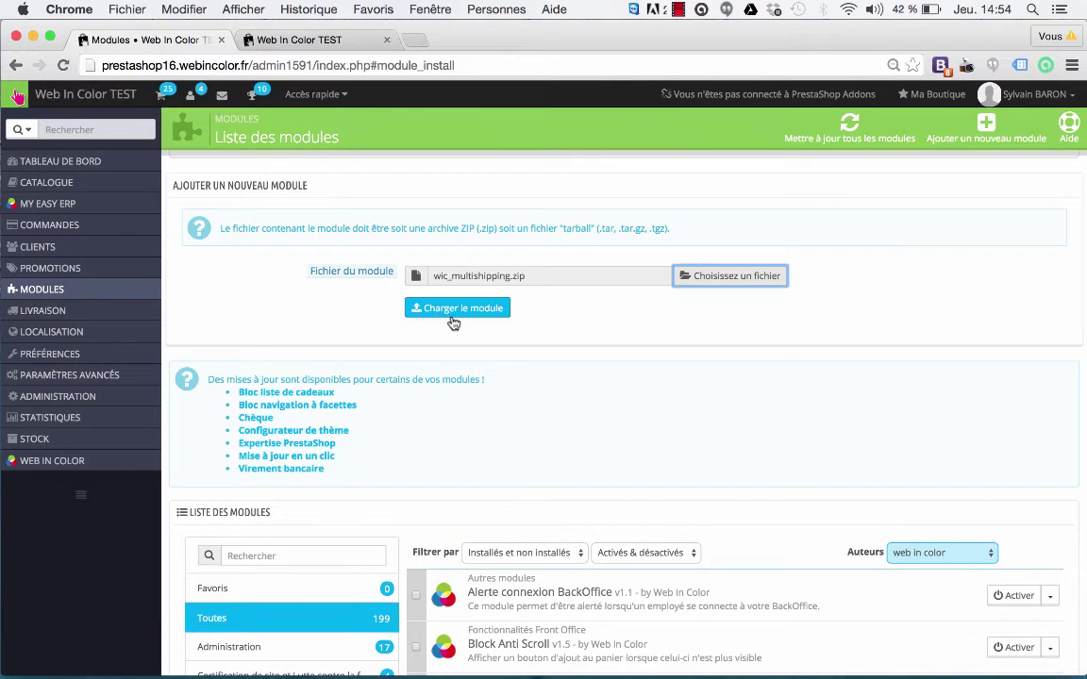
left_click(452, 315)
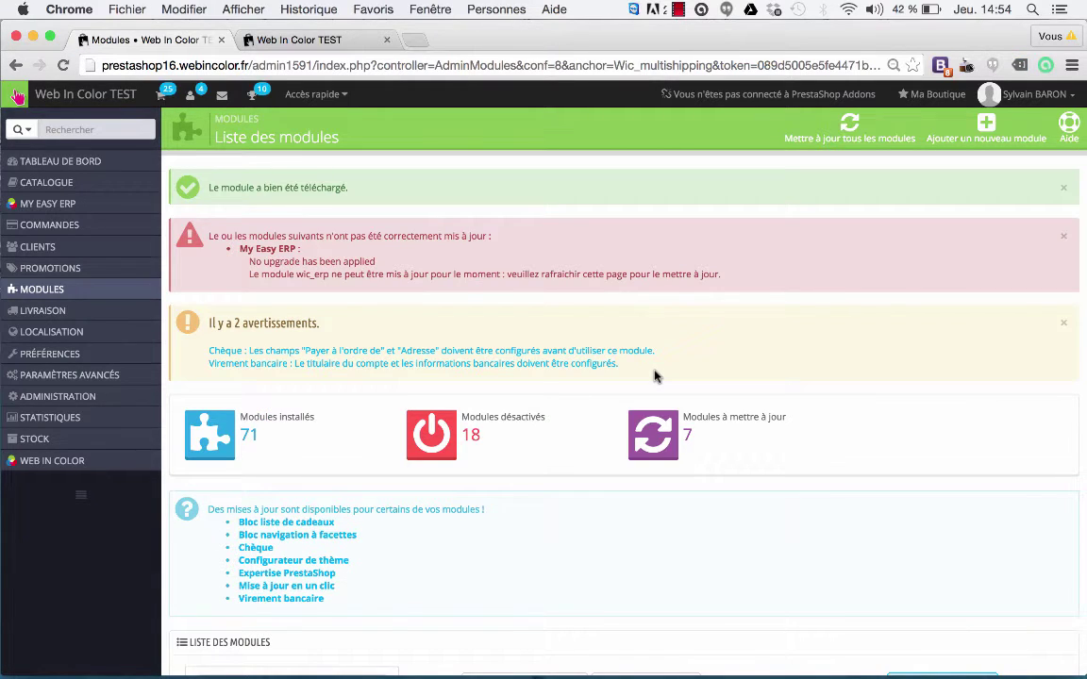
Step: Install the uploaded "Livraison partielle de commandes" module, continuing despite it being unverified
scroll(656, 376, "down", 3)
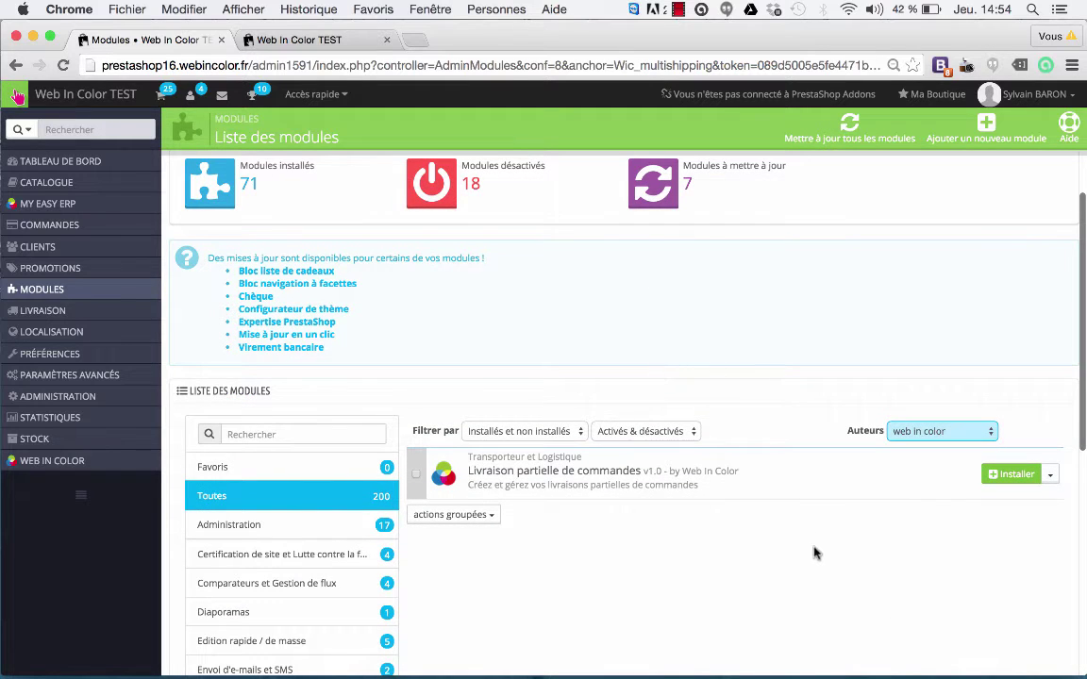
scroll(800, 419, "down", 1)
scroll(800, 419, "down", 1)
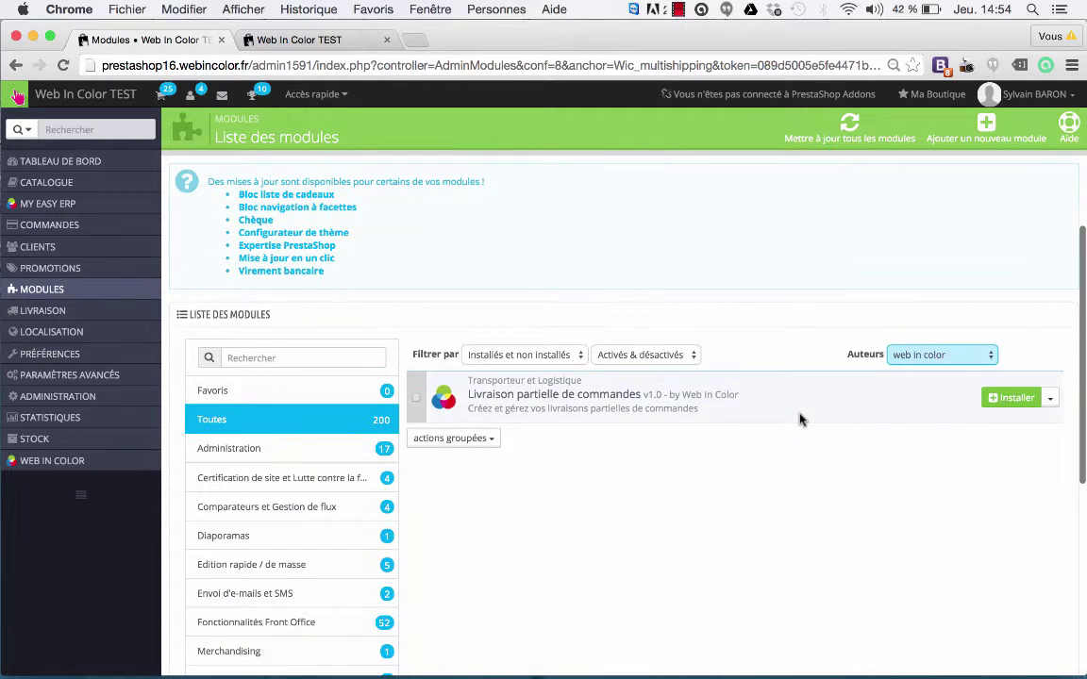
left_click(1014, 398)
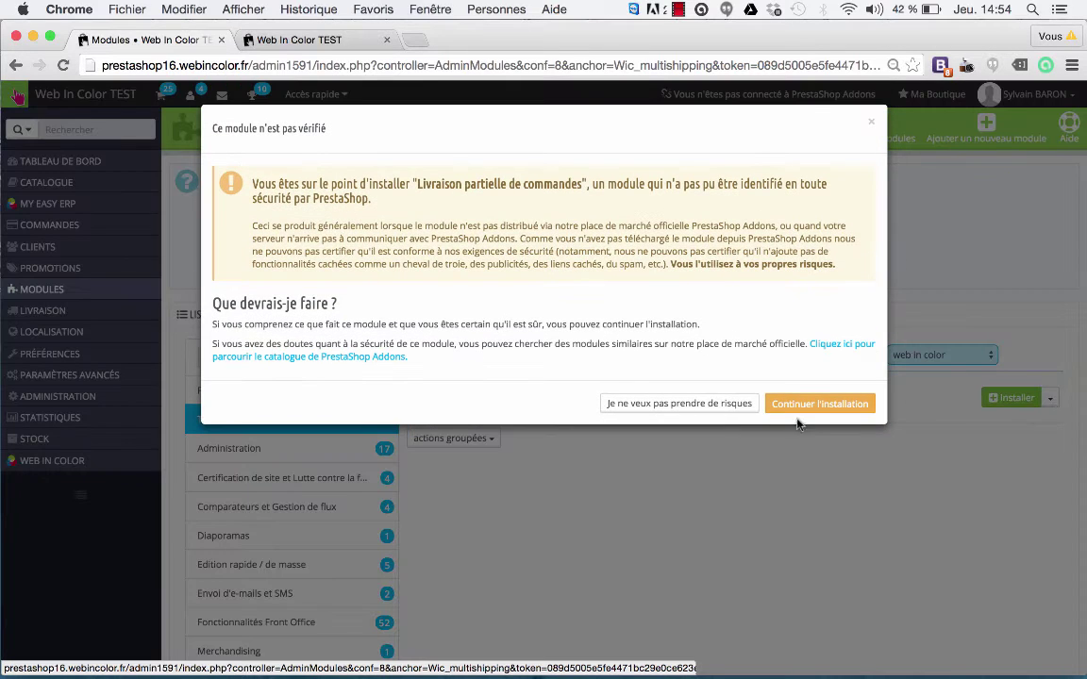
left_click(795, 407)
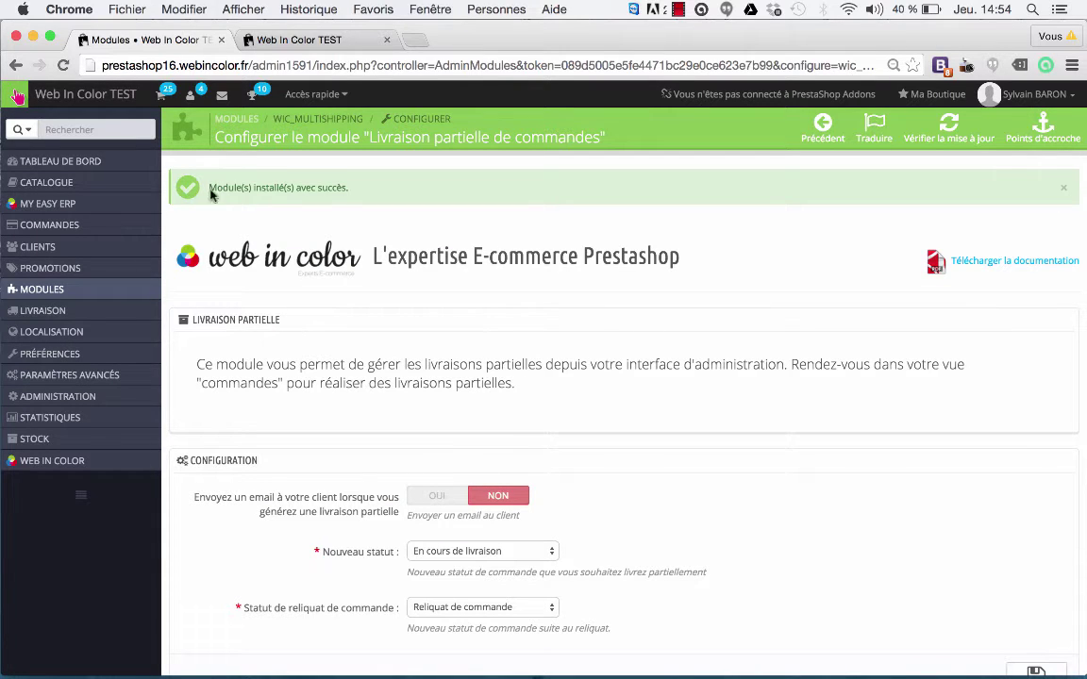
Step: Examine the module's configuration, trying the customer e-mail switch on and off and checking the new status choices
scroll(783, 354, "down", 1)
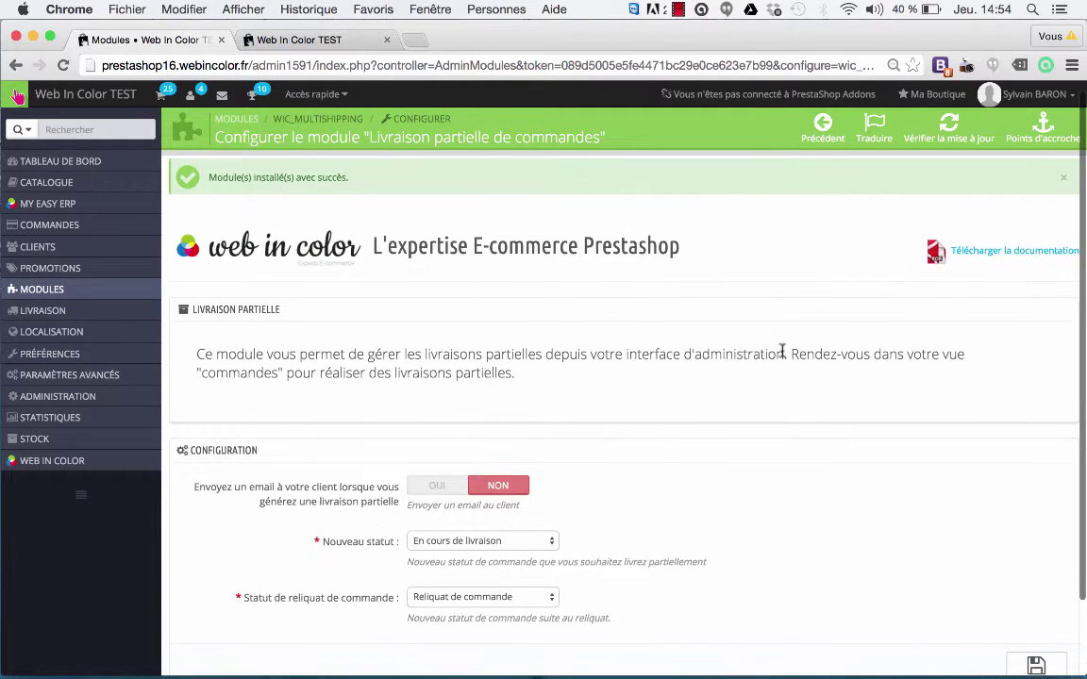
scroll(782, 354, "down", 3)
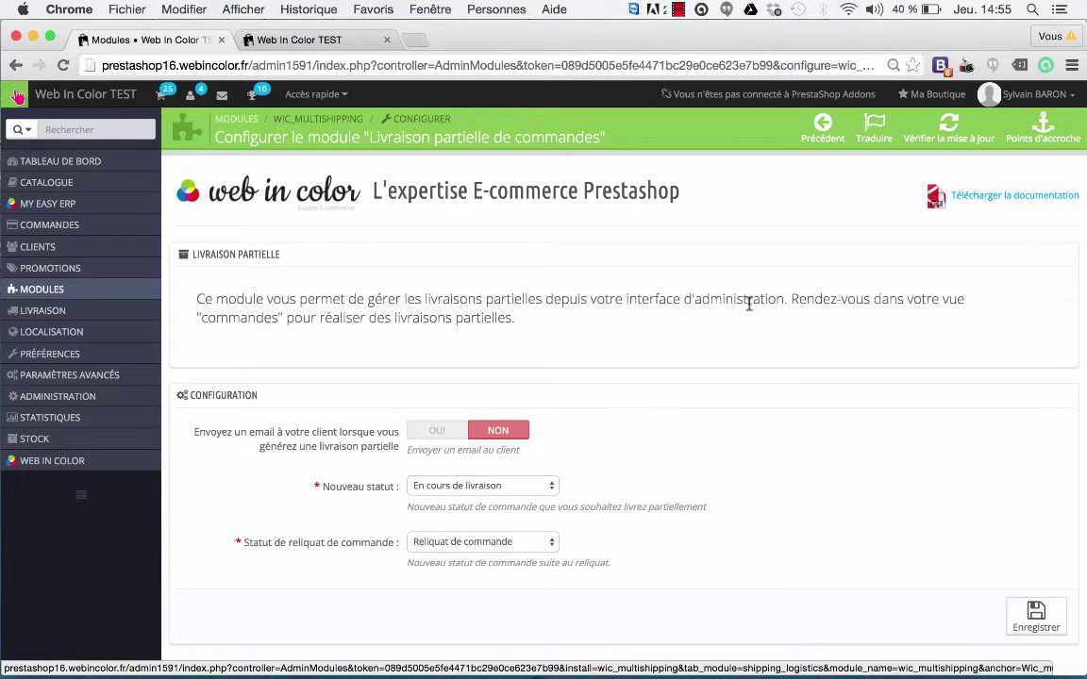
scroll(745, 298, "down", 1)
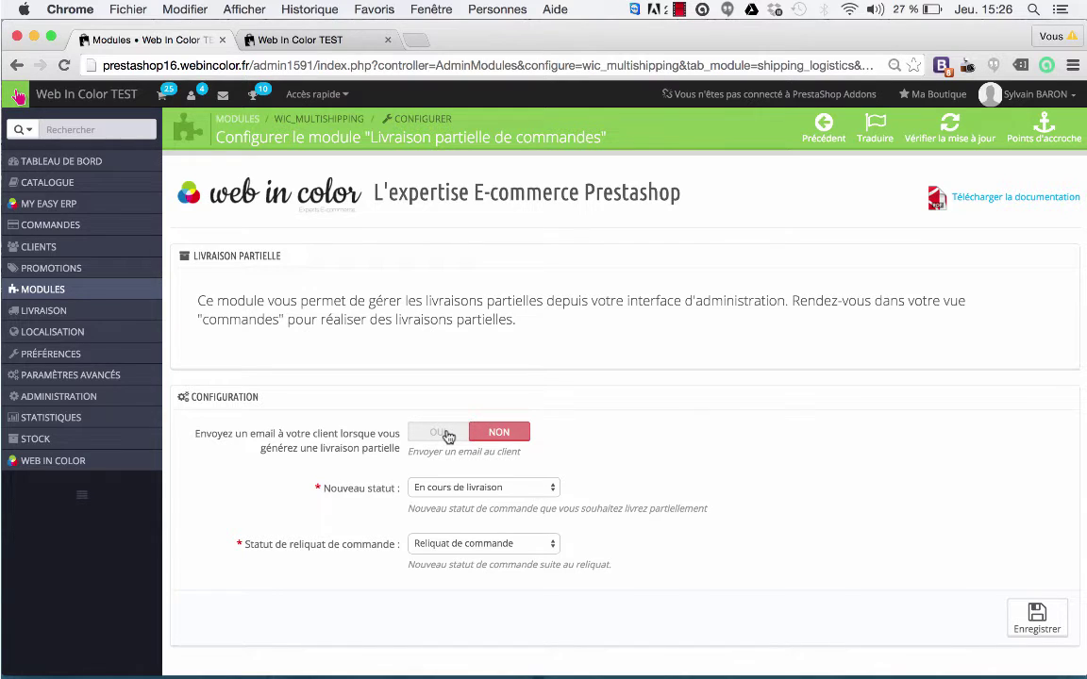
left_click(448, 434)
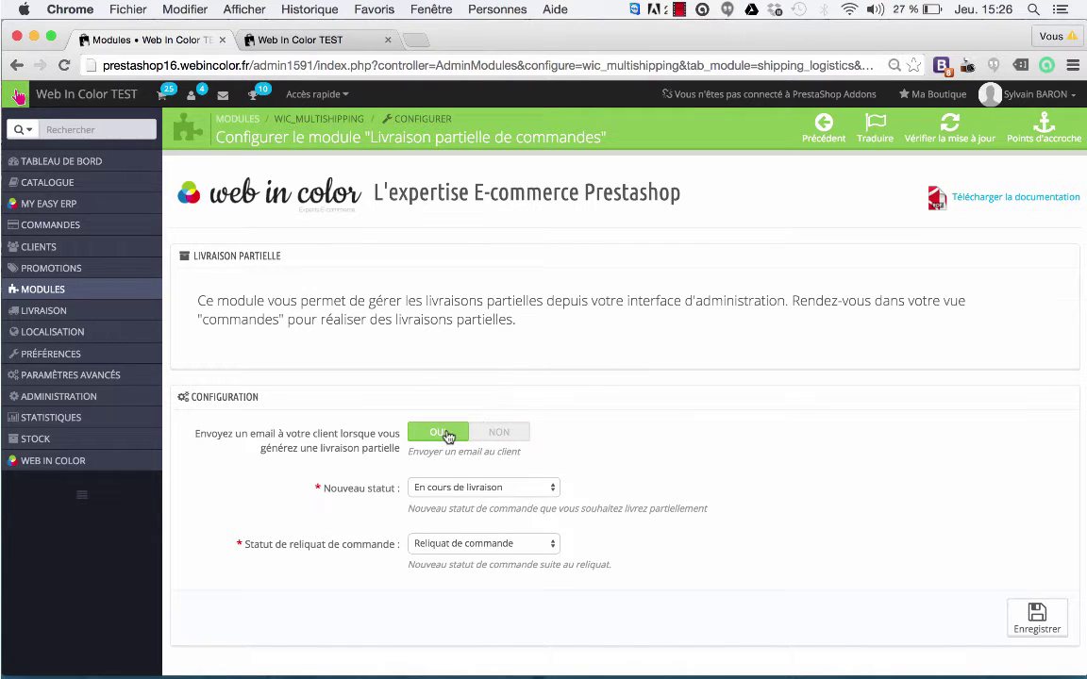
left_click(515, 436)
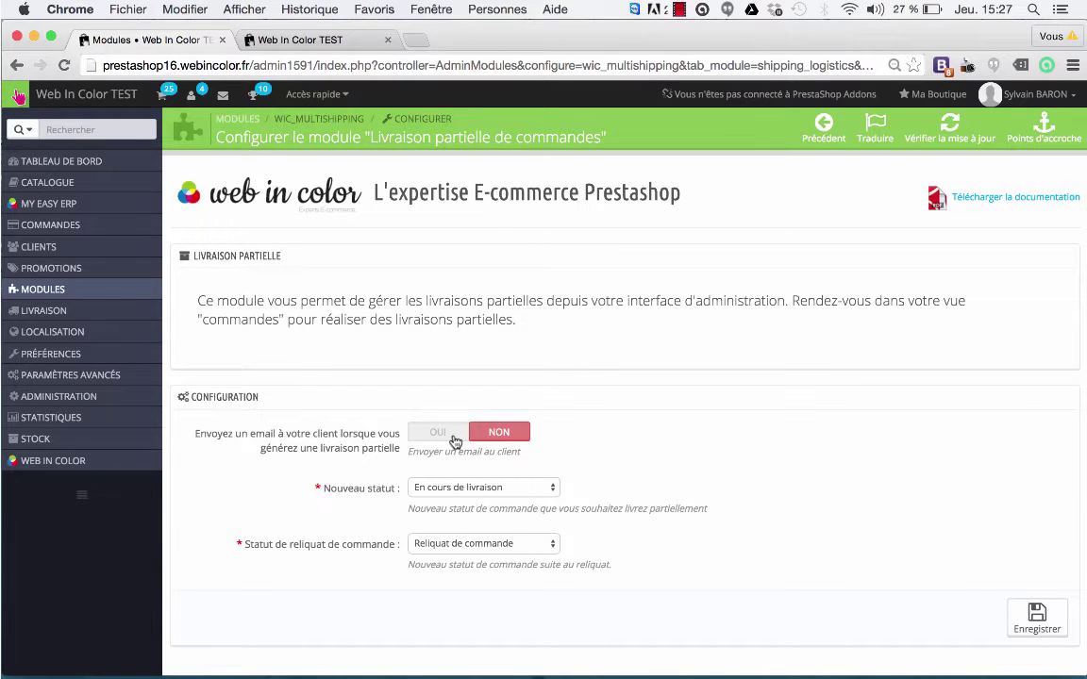
scroll(454, 440, "down", 2)
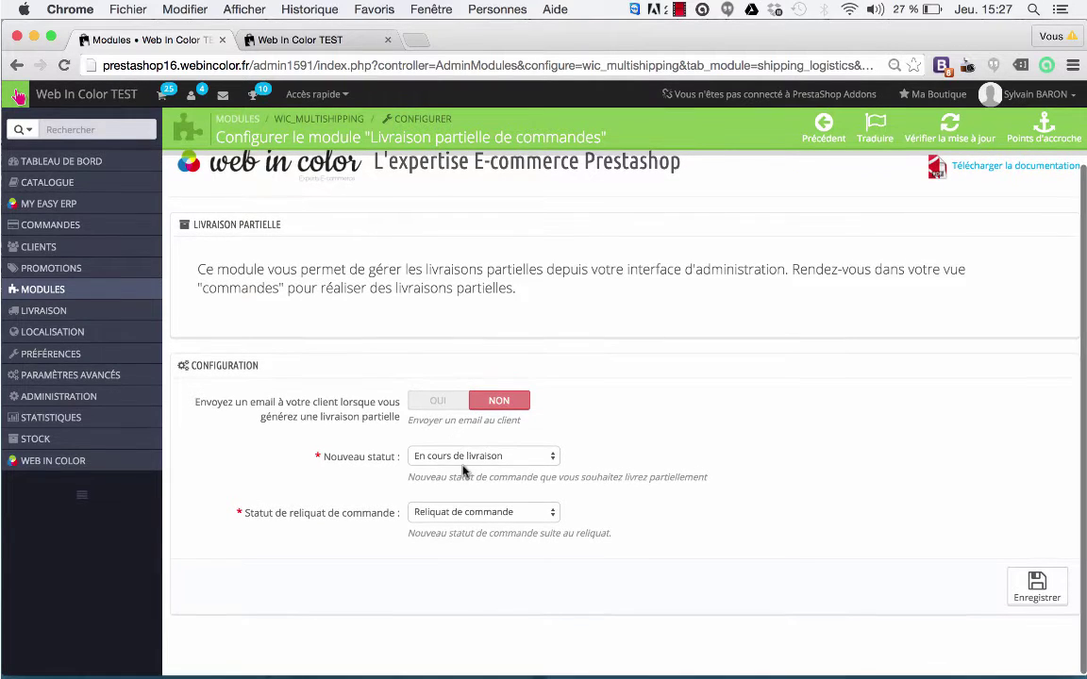
left_click(523, 457)
left_click(524, 457)
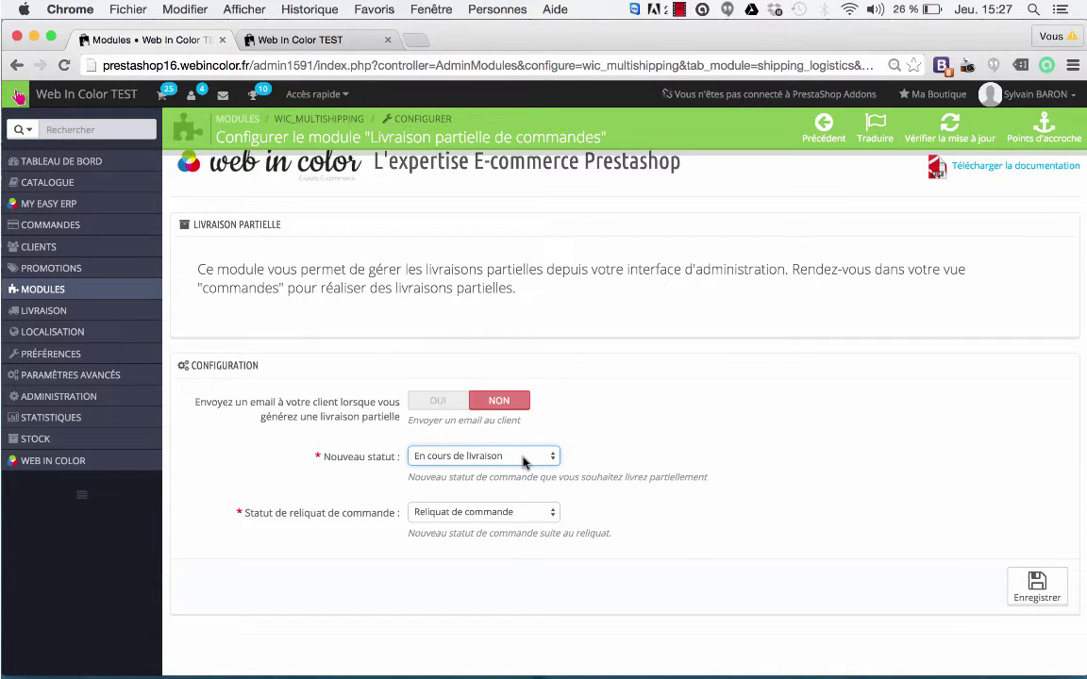
scroll(399, 490, "down", 1)
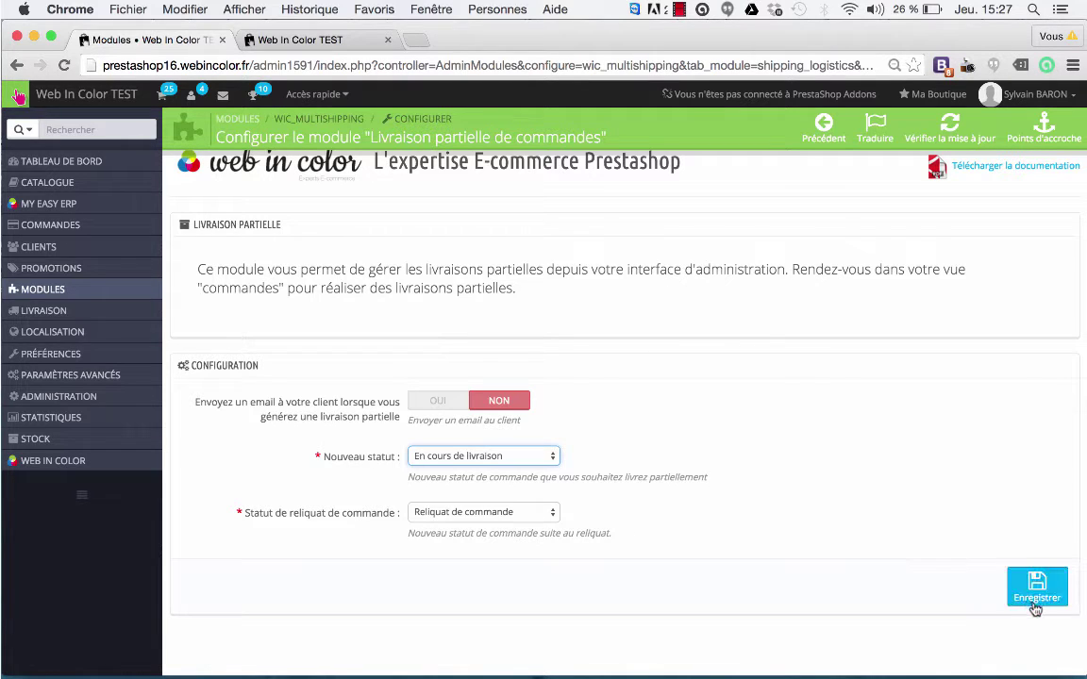
Step: Enable the customer e-mail on partial delivery (OUI) and save the module configuration
left_click(439, 402)
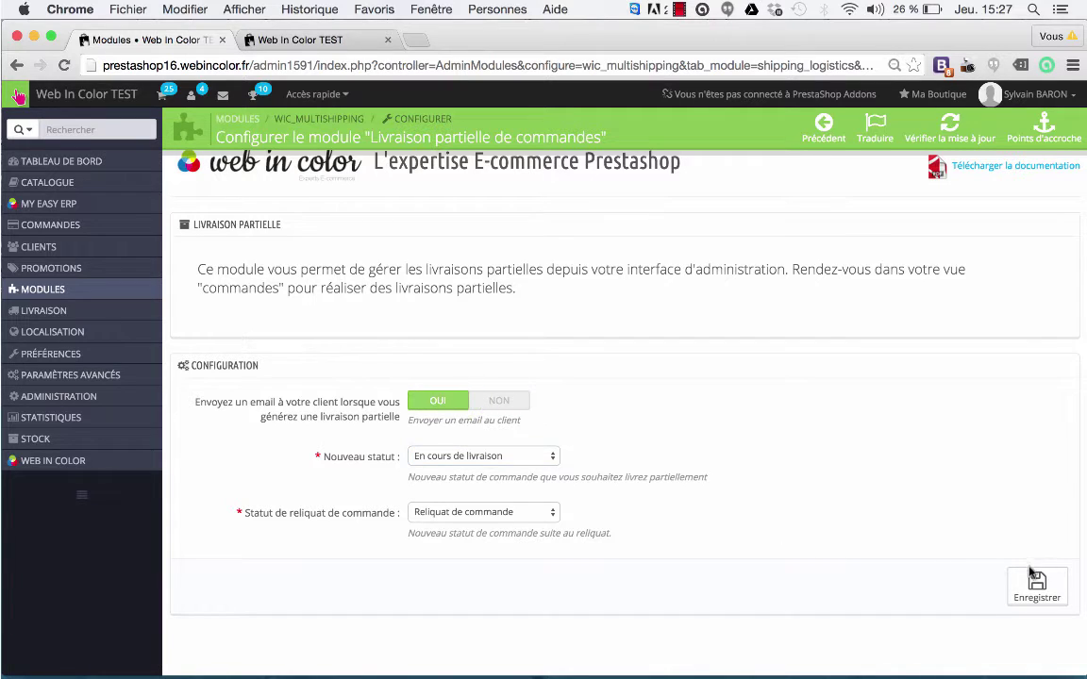
left_click(1042, 602)
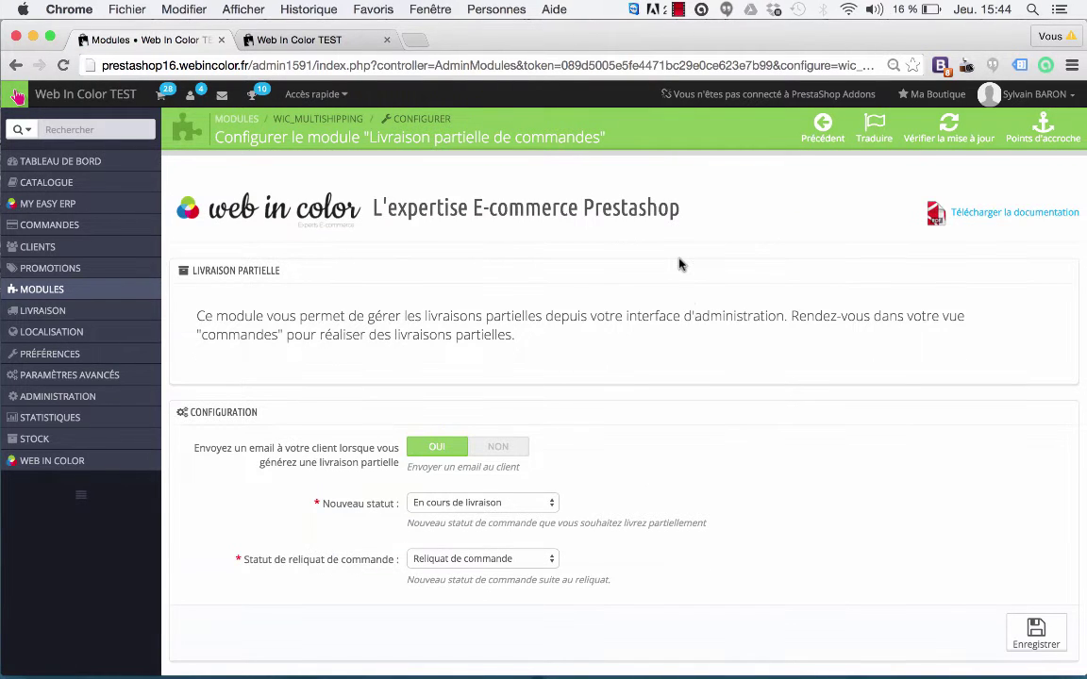
scroll(698, 368, "down", 2)
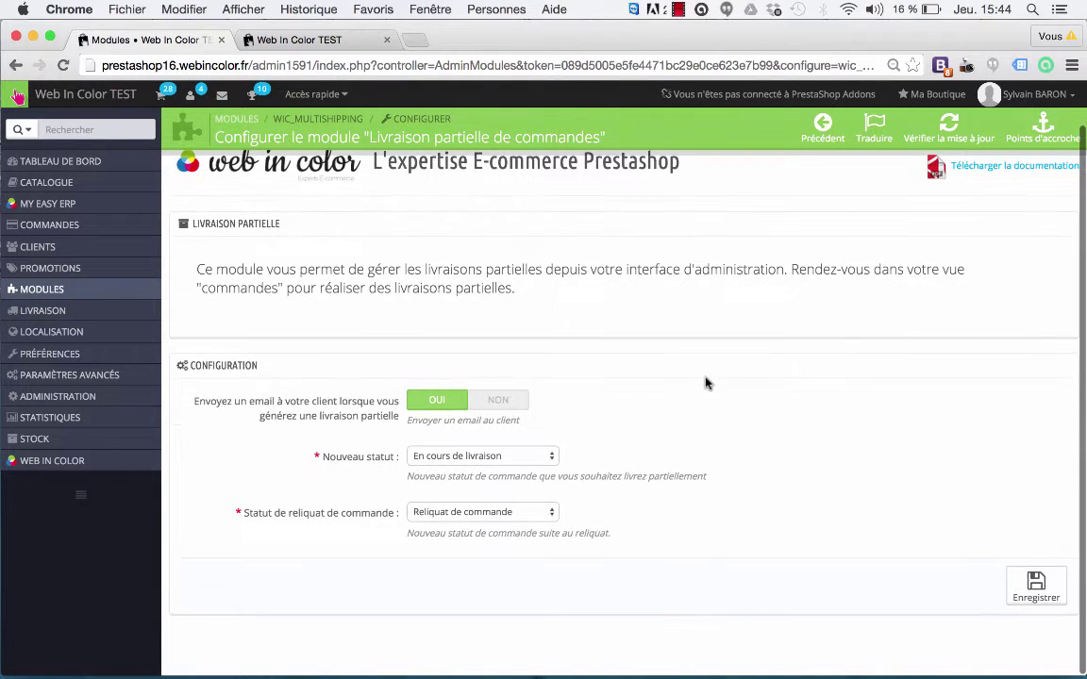
scroll(613, 385, "up", 2)
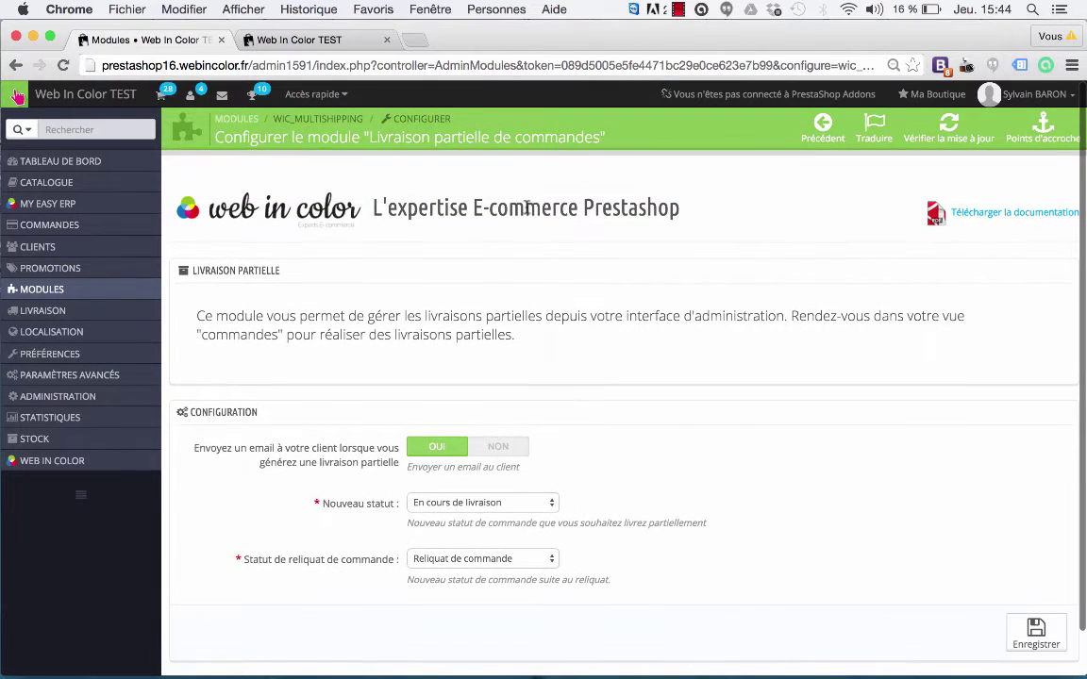
Step: Switch to the shop's storefront and add the Blouse and the orange Robe imprimée to the cart
left_click(323, 41)
scroll(335, 277, "down", 5)
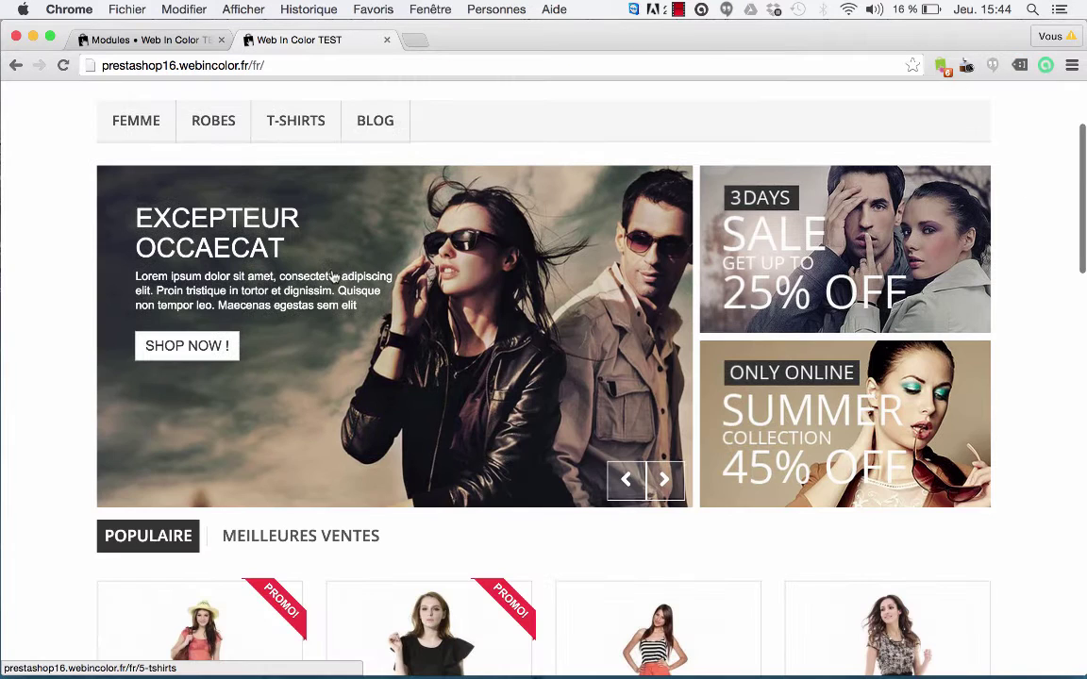
scroll(335, 276, "down", 9)
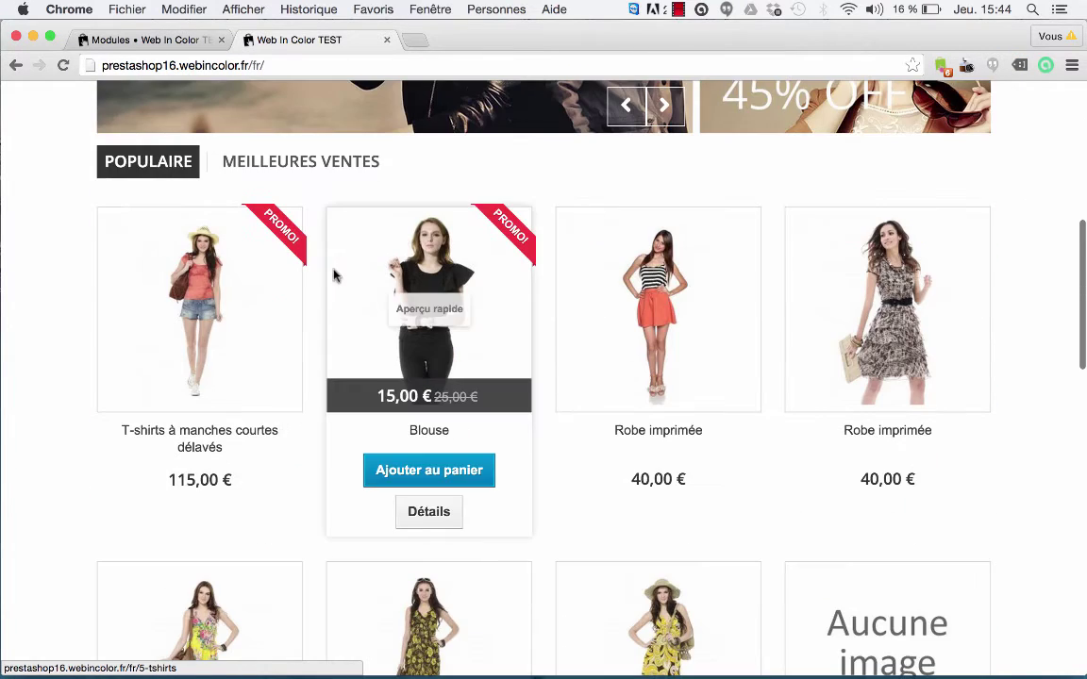
left_click(450, 482)
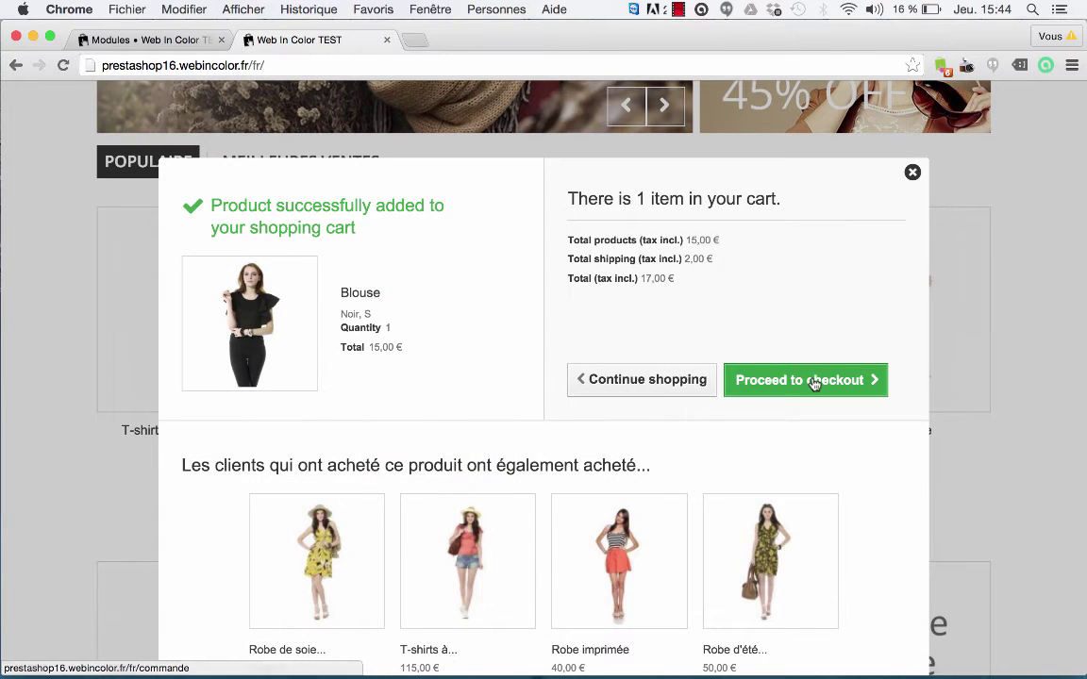
left_click(657, 385)
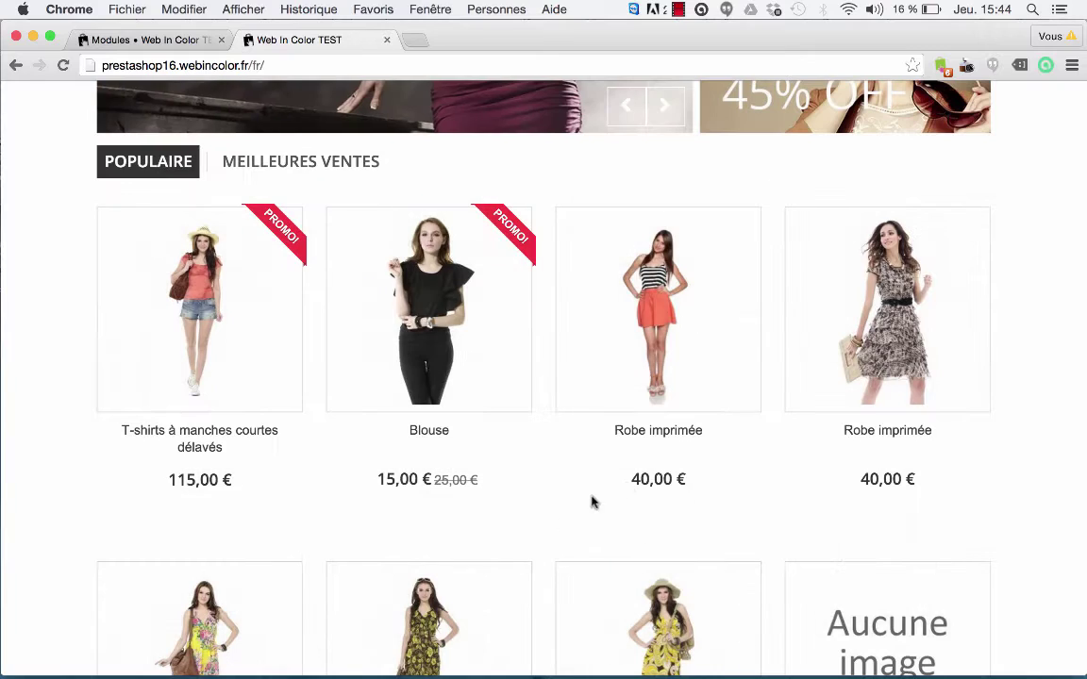
left_click(659, 472)
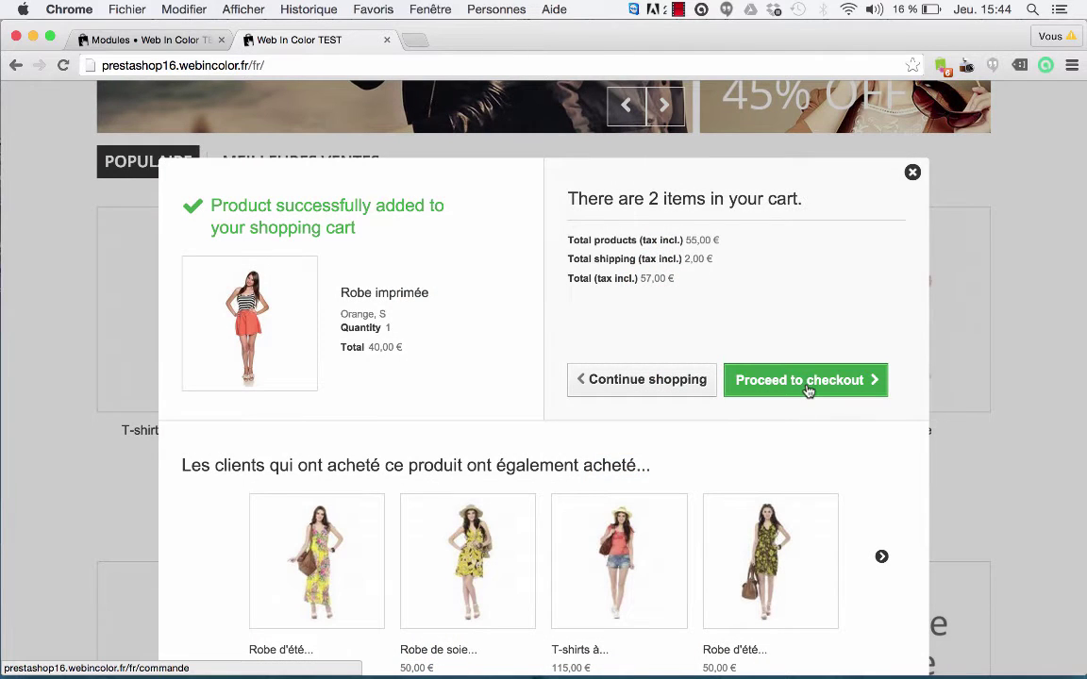
Step: Proceed to checkout with the two cart products and validate the order summary
left_click(808, 384)
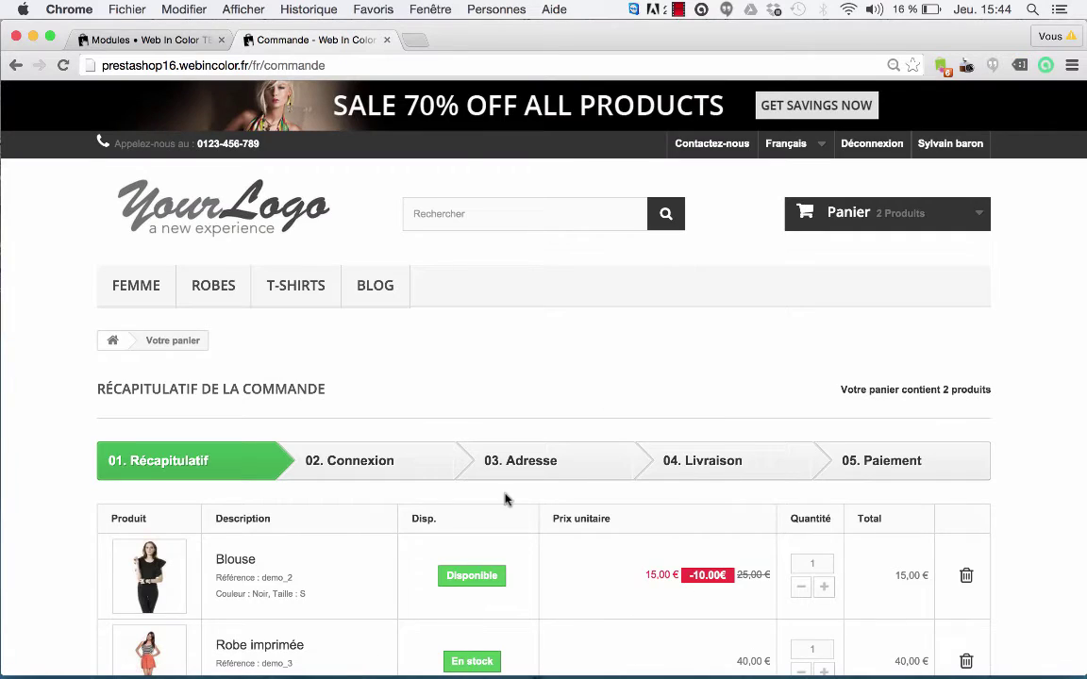
scroll(505, 497, "down", 5)
scroll(849, 302, "down", 1)
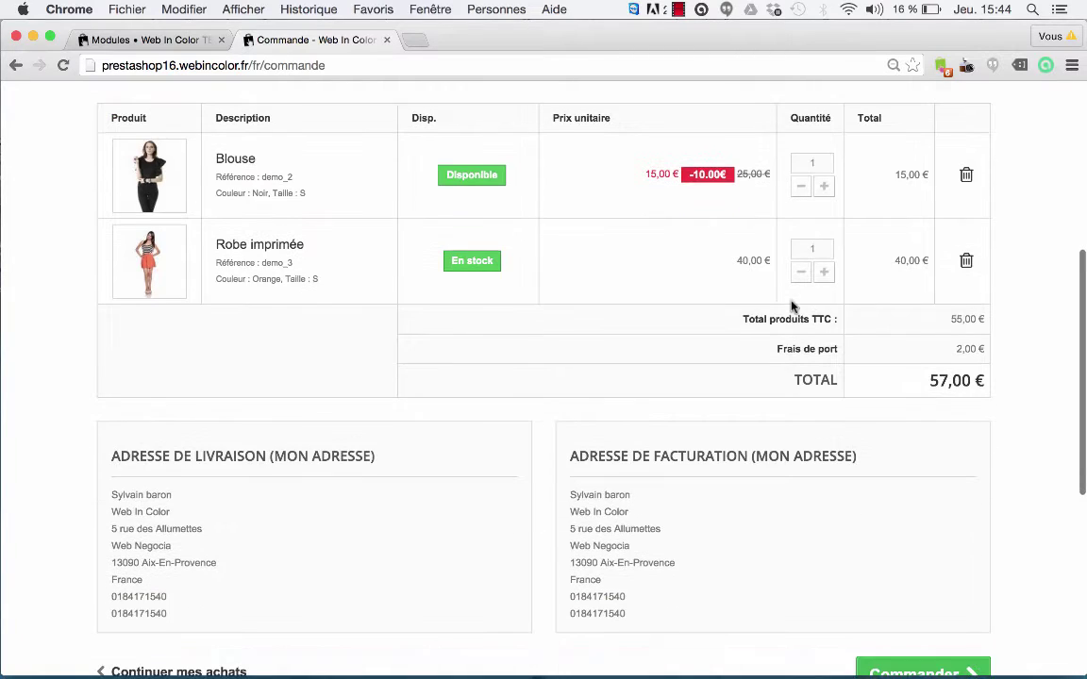
scroll(918, 529, "down", 2)
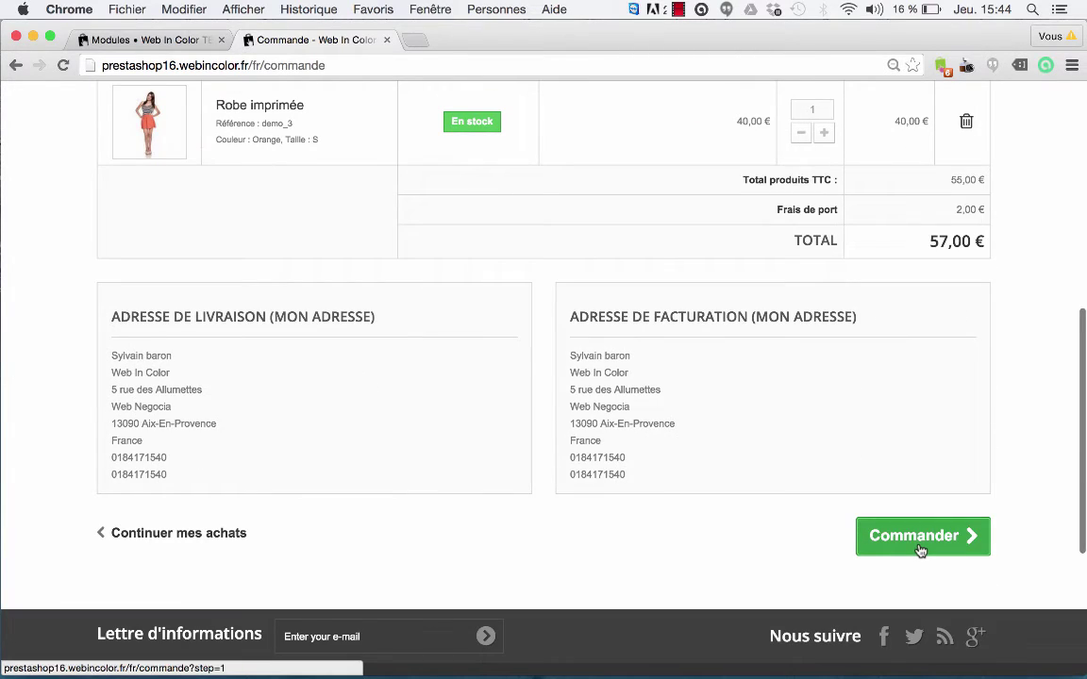
left_click(918, 551)
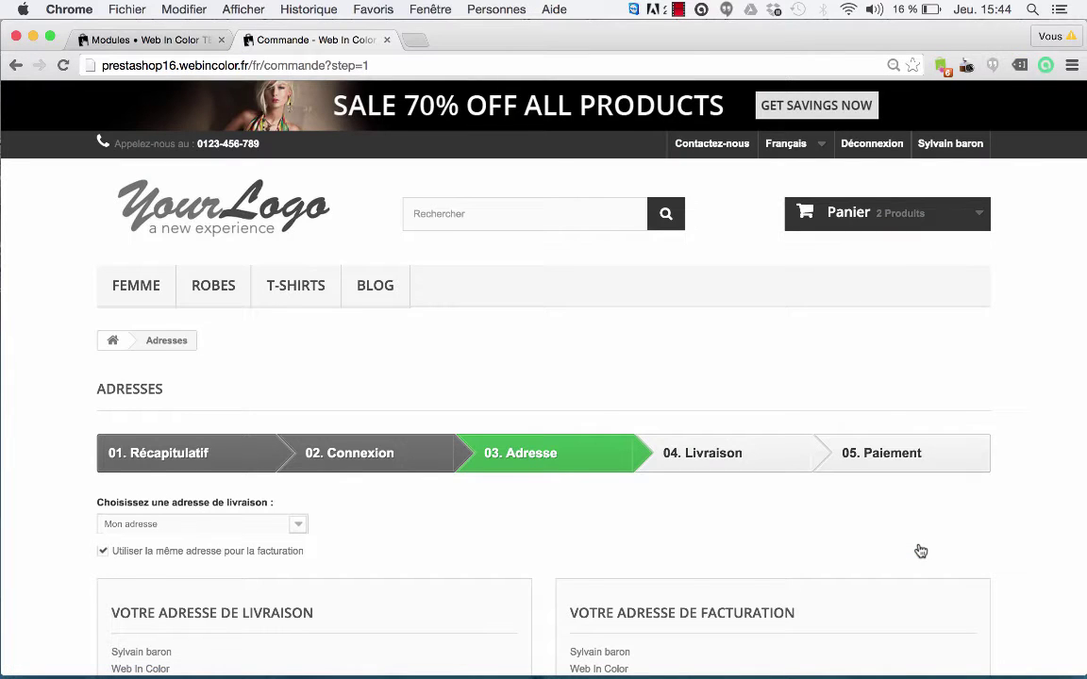
Step: Validate the order addresses, choose My carrier (3,60 €) for delivery and accept the terms of sale to reach payment
scroll(921, 552, "down", 10)
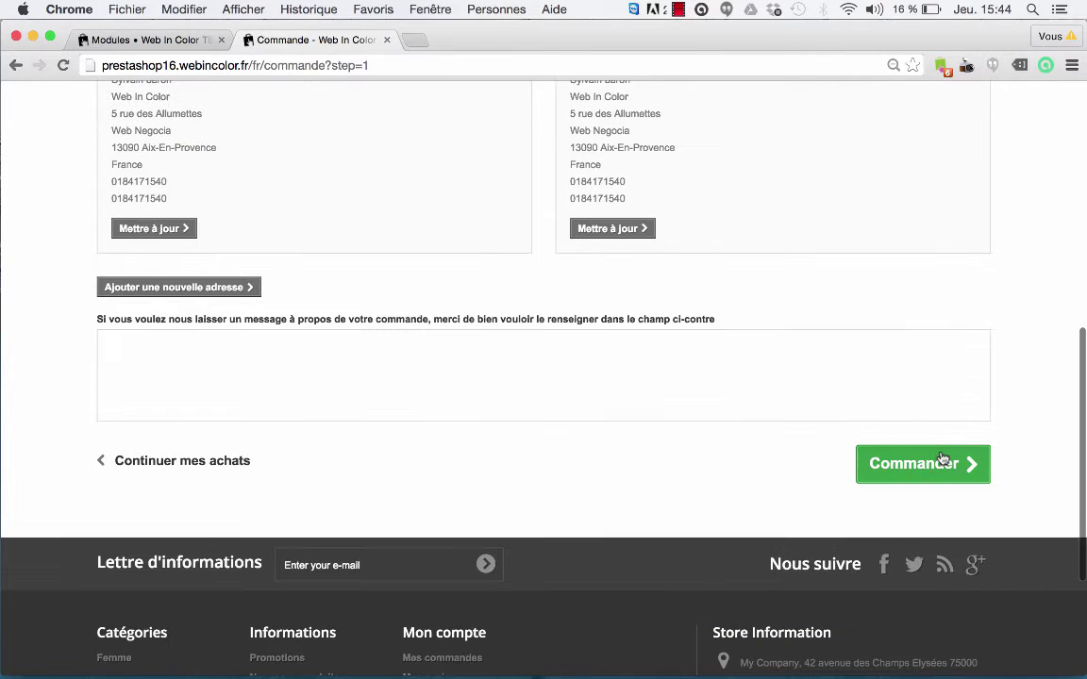
left_click(941, 459)
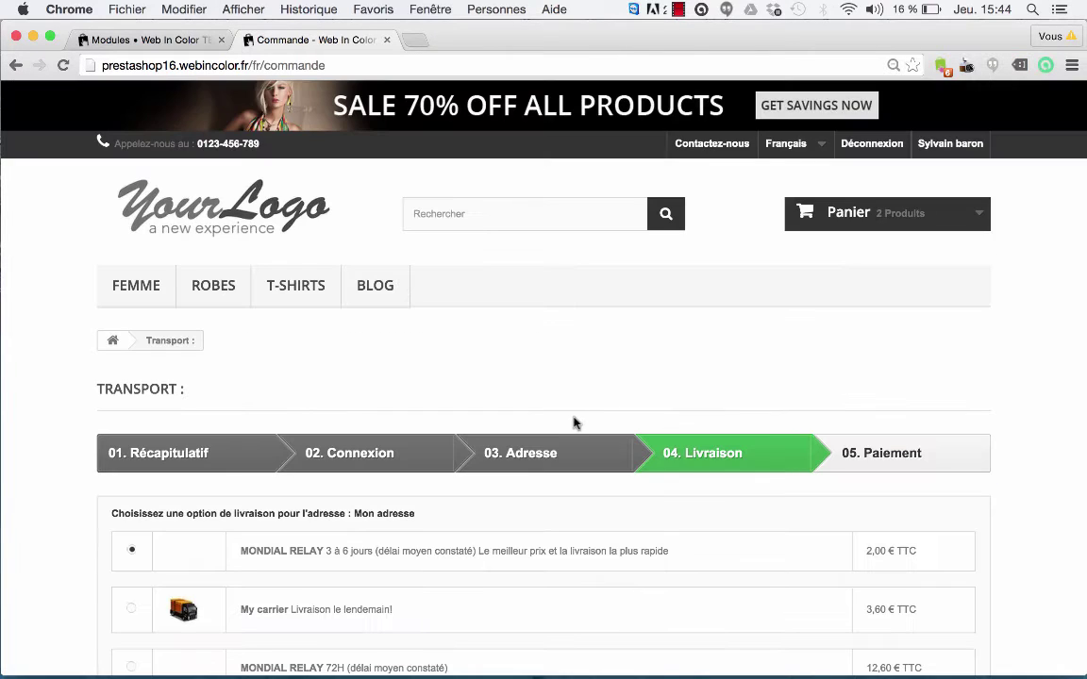
scroll(573, 423, "down", 3)
left_click(131, 366)
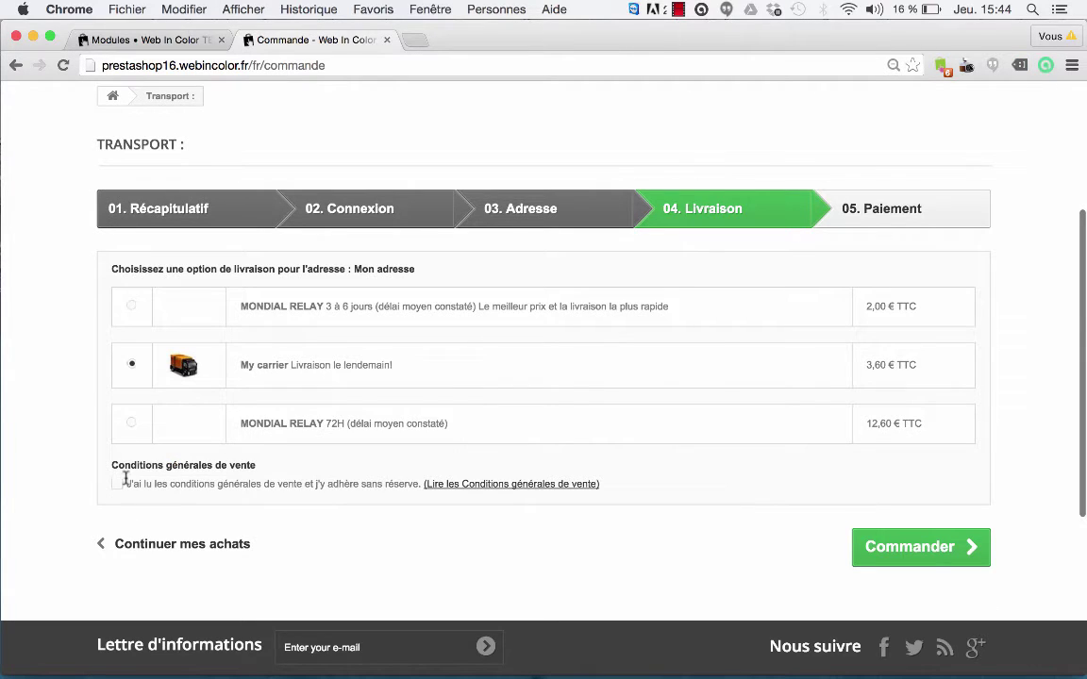
left_click(116, 485)
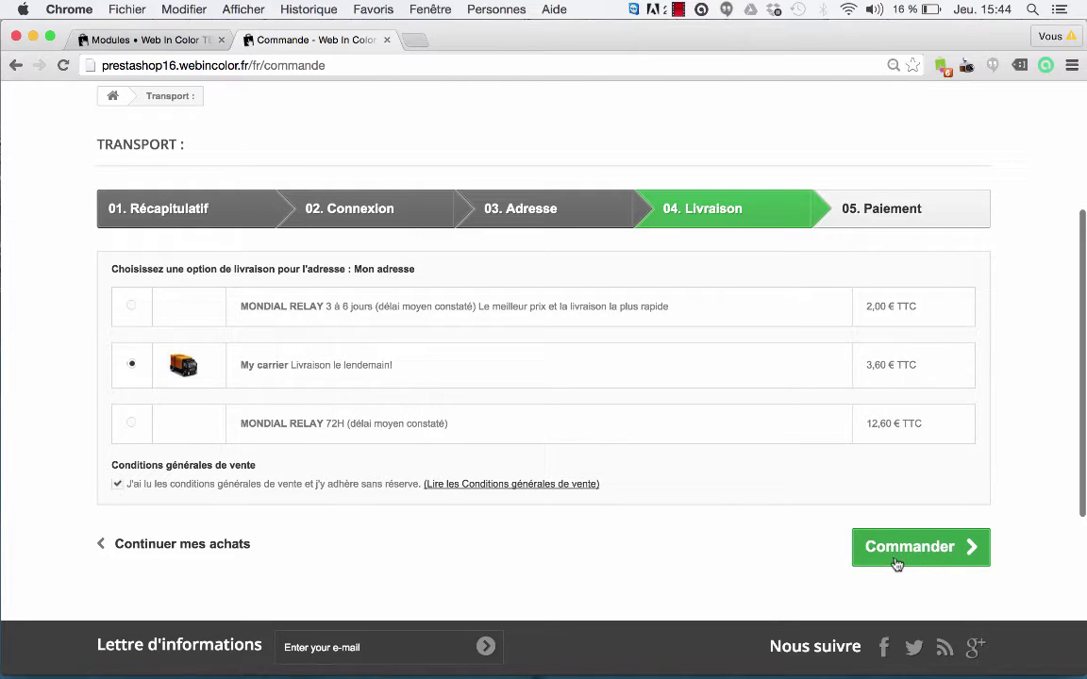
left_click(925, 551)
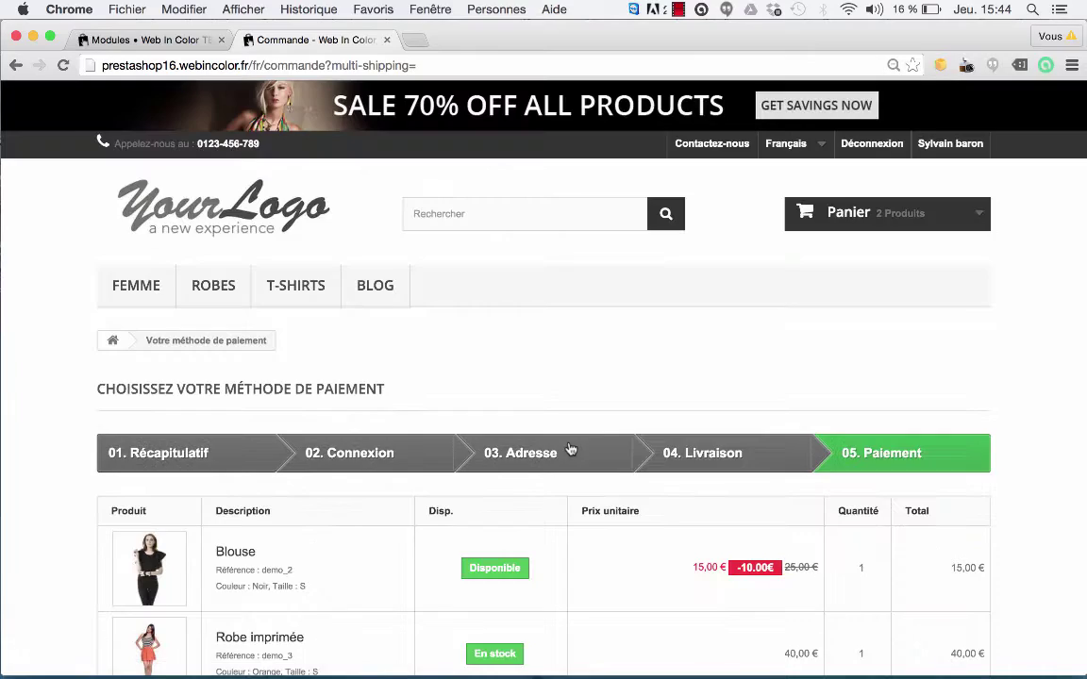
Step: Choose payment by cheque and confirm the order
scroll(570, 449, "down", 10)
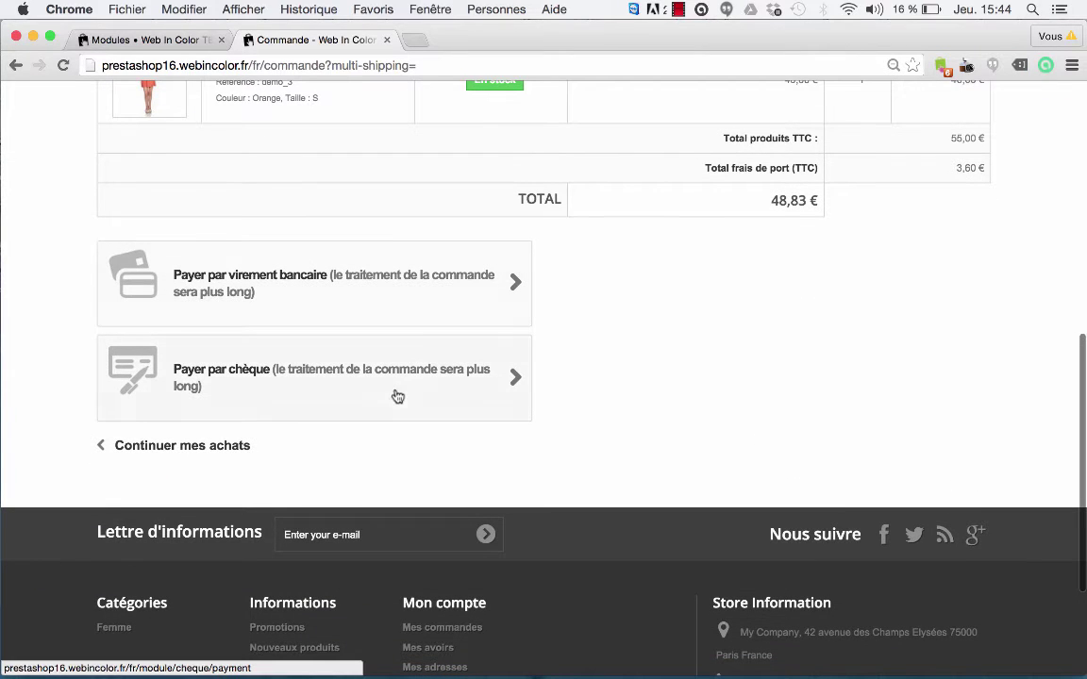
left_click(419, 378)
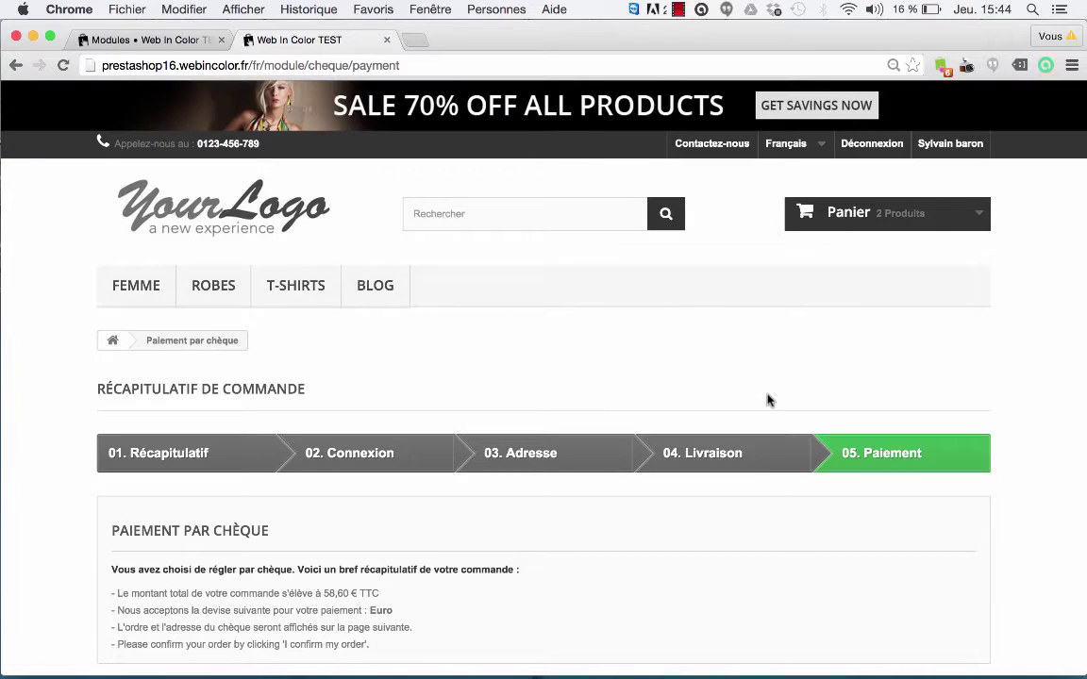
scroll(767, 400, "down", 5)
left_click(869, 248)
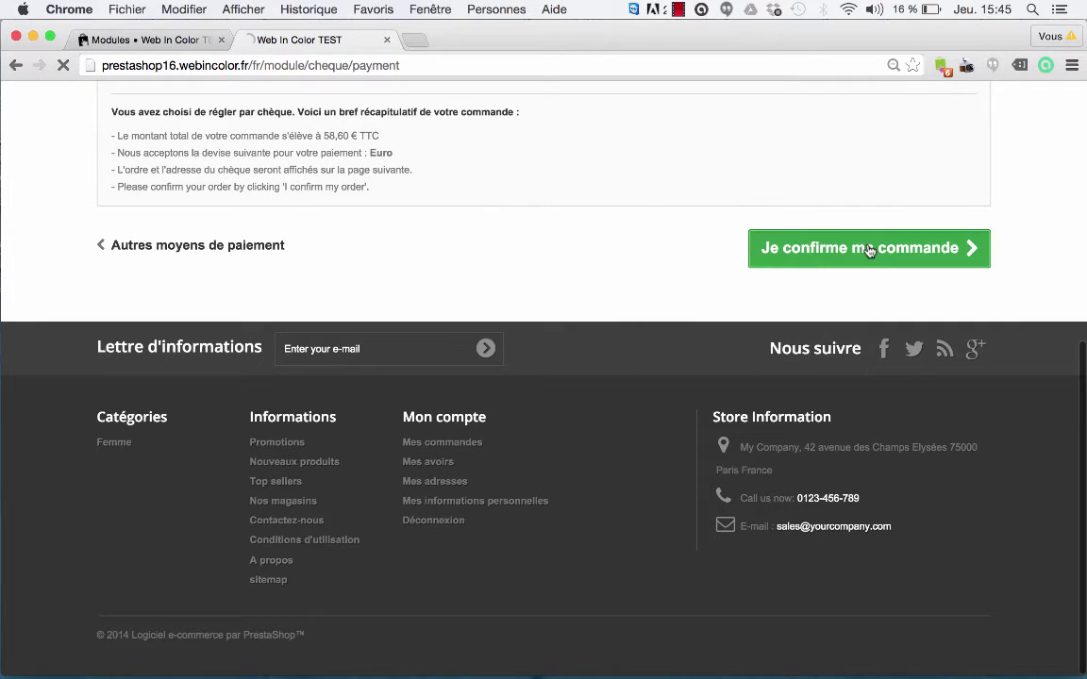
scroll(566, 189, "up", 5)
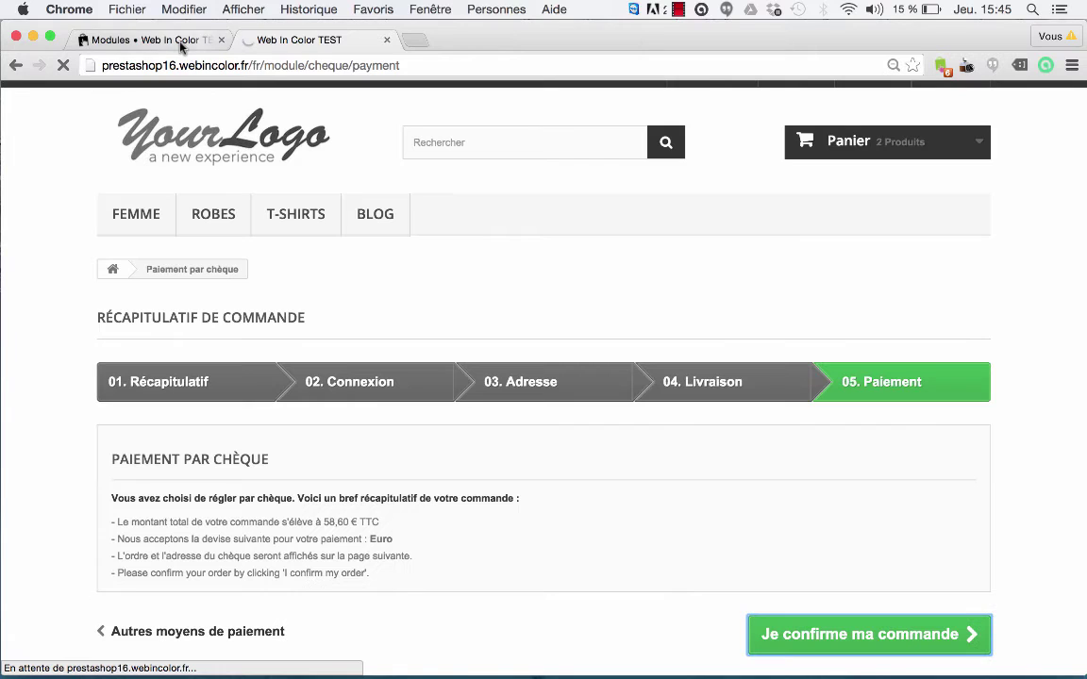
Step: Switch to the back office and open the newest order from the orders list
left_click(174, 43)
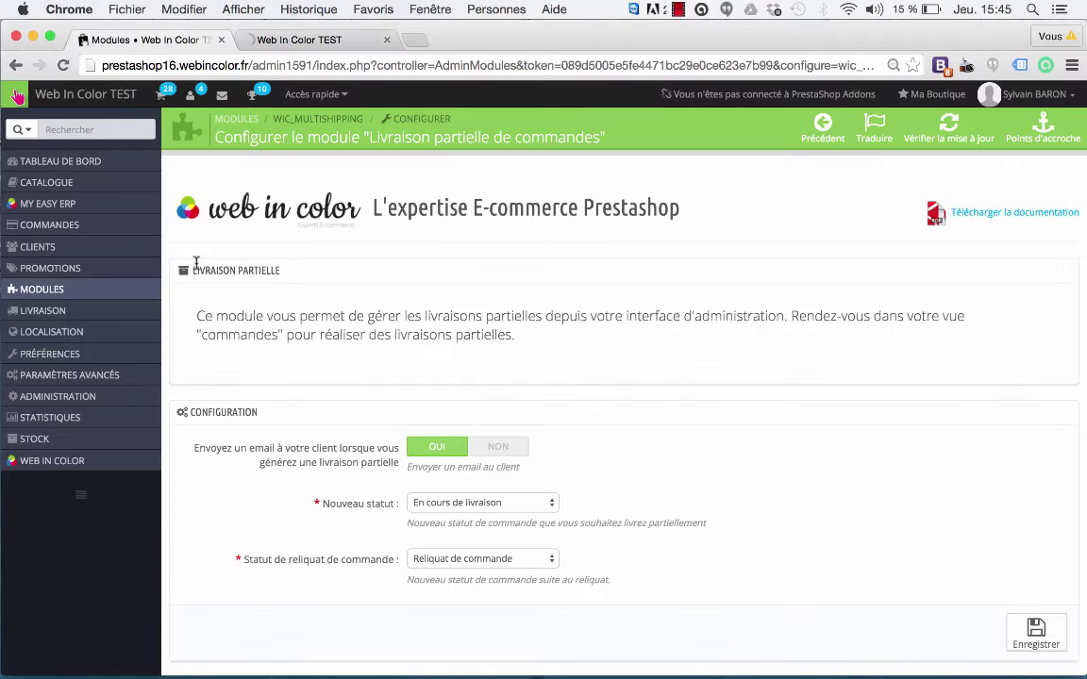
mouse_move(58, 224)
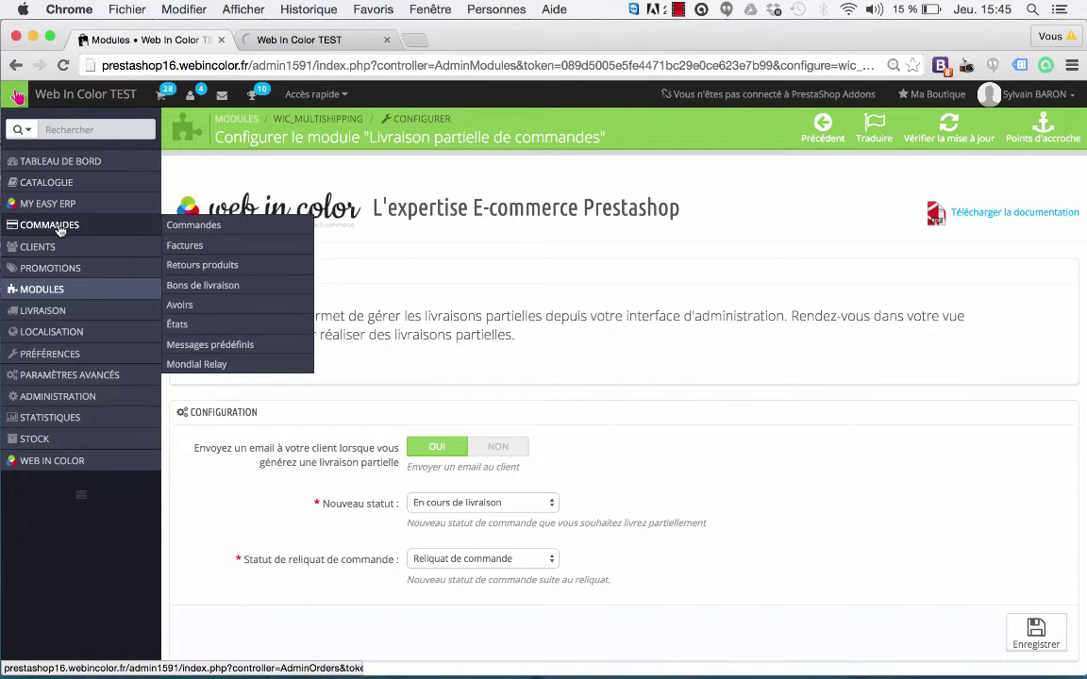
left_click(220, 234)
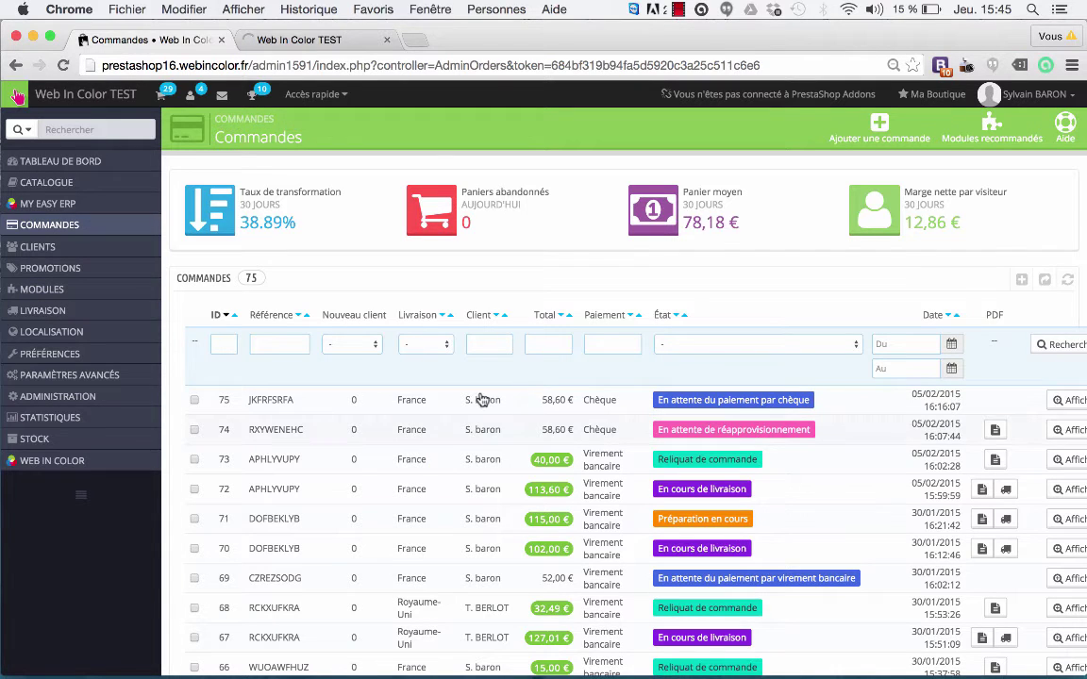
left_click(539, 410)
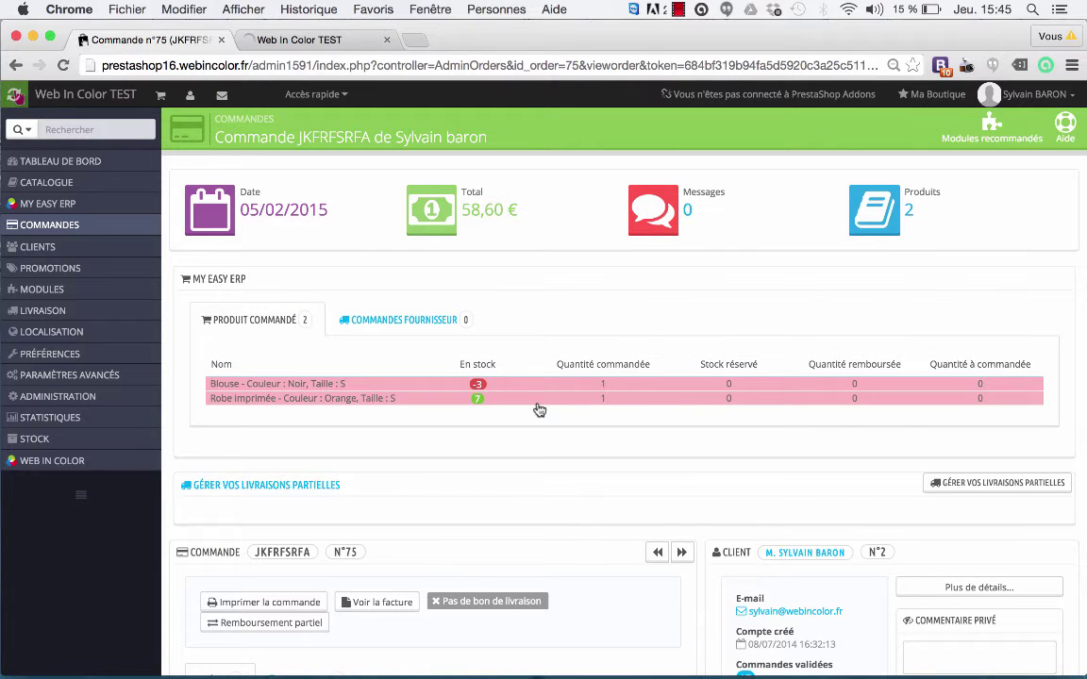
Step: Update the order's status to Paiement accepté
scroll(538, 410, "down", 3)
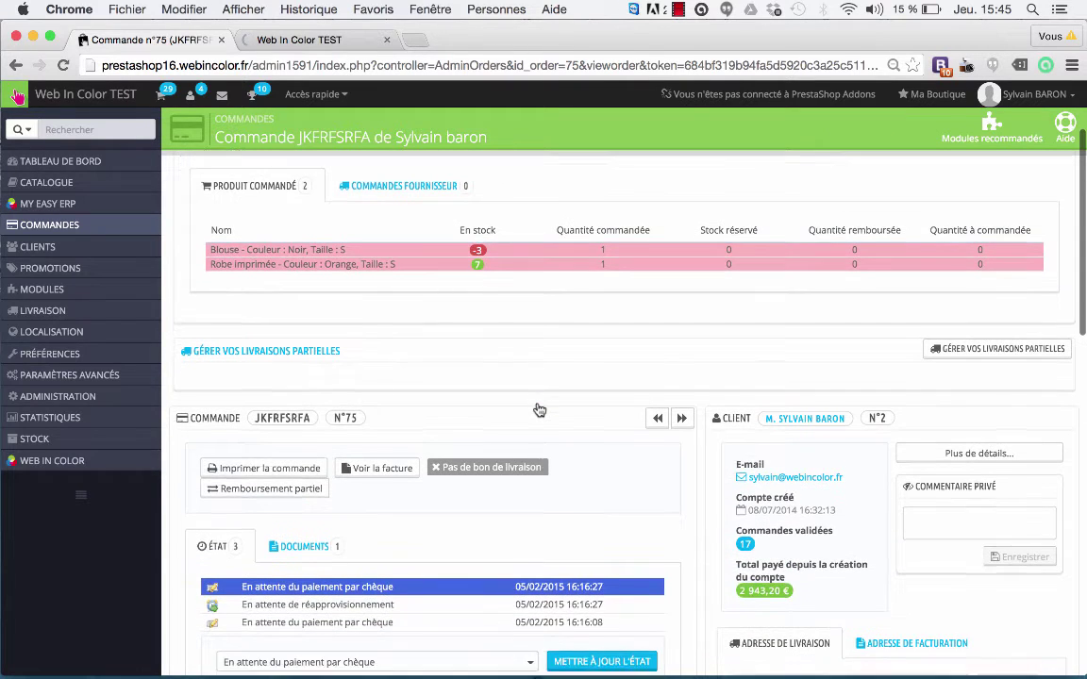
scroll(539, 410, "down", 4)
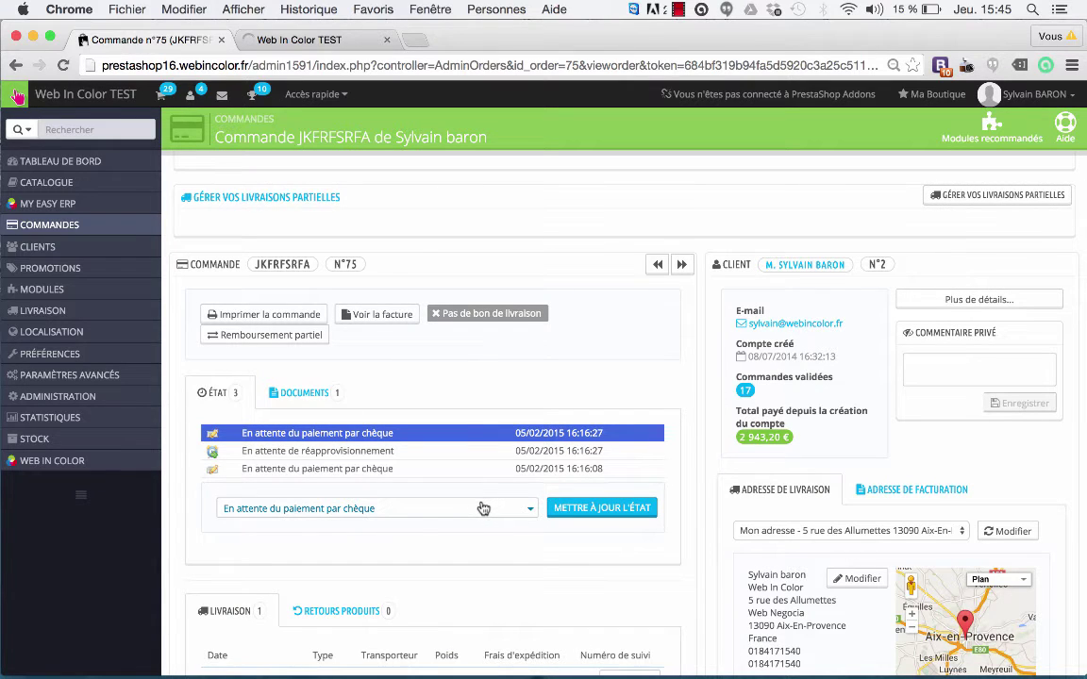
left_click(484, 510)
scroll(483, 509, "down", 5)
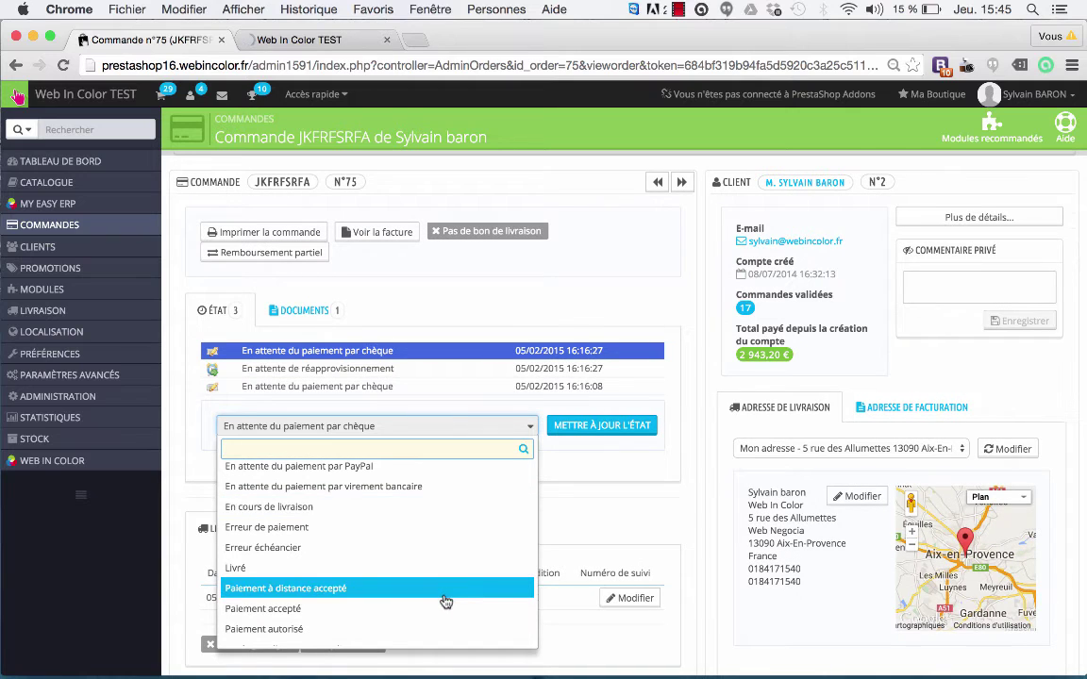
left_click(450, 609)
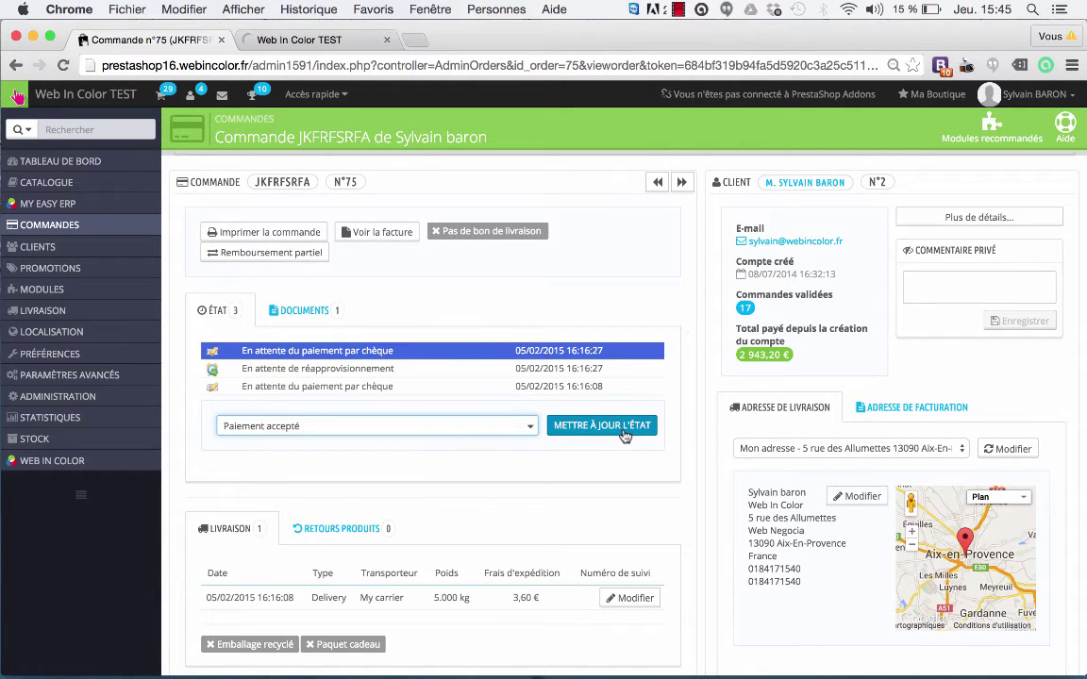
left_click(623, 432)
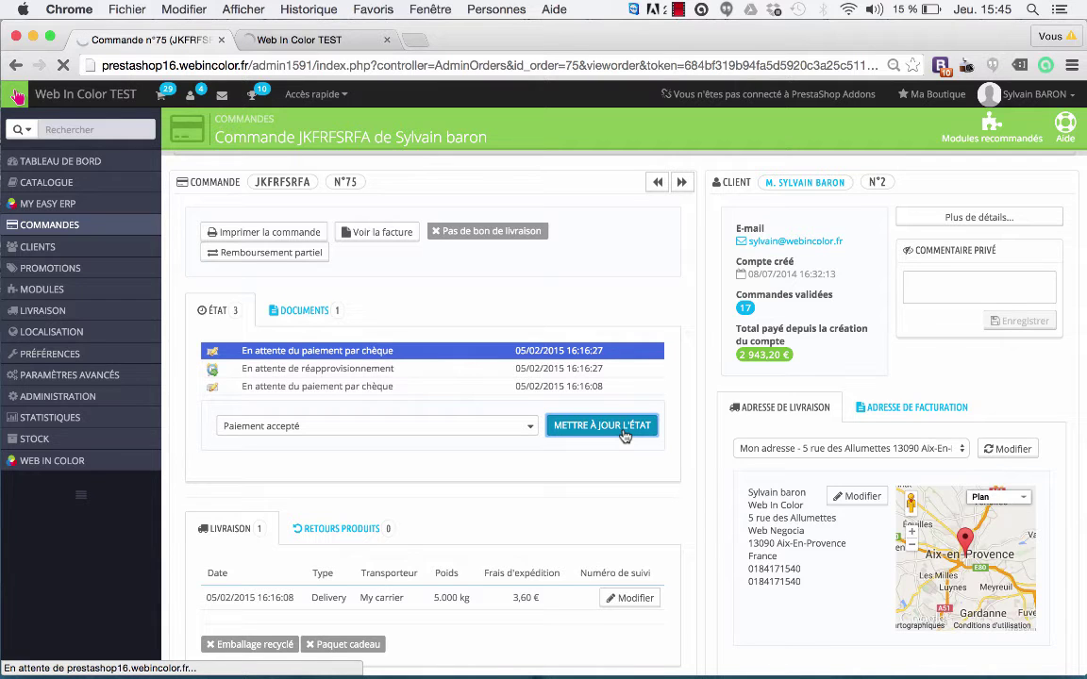
Step: Expand the order's partial delivery management and exclude the Blouse from the shipment with a shipped quantity of 0
scroll(453, 475, "down", 3)
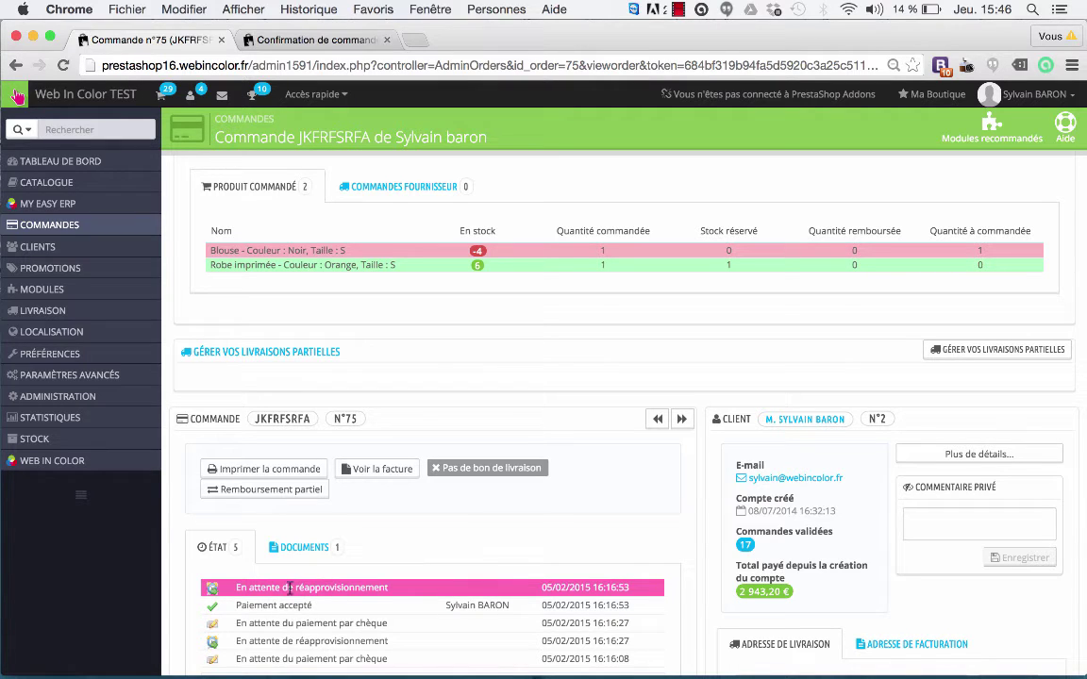
scroll(415, 549, "up", 3)
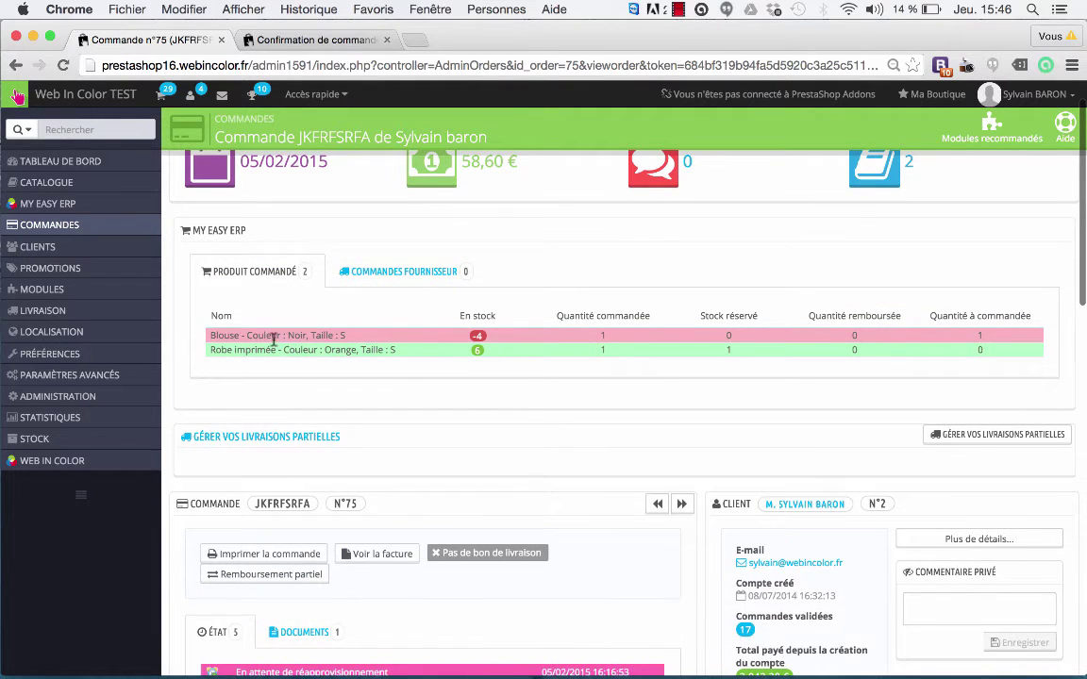
left_click(283, 440)
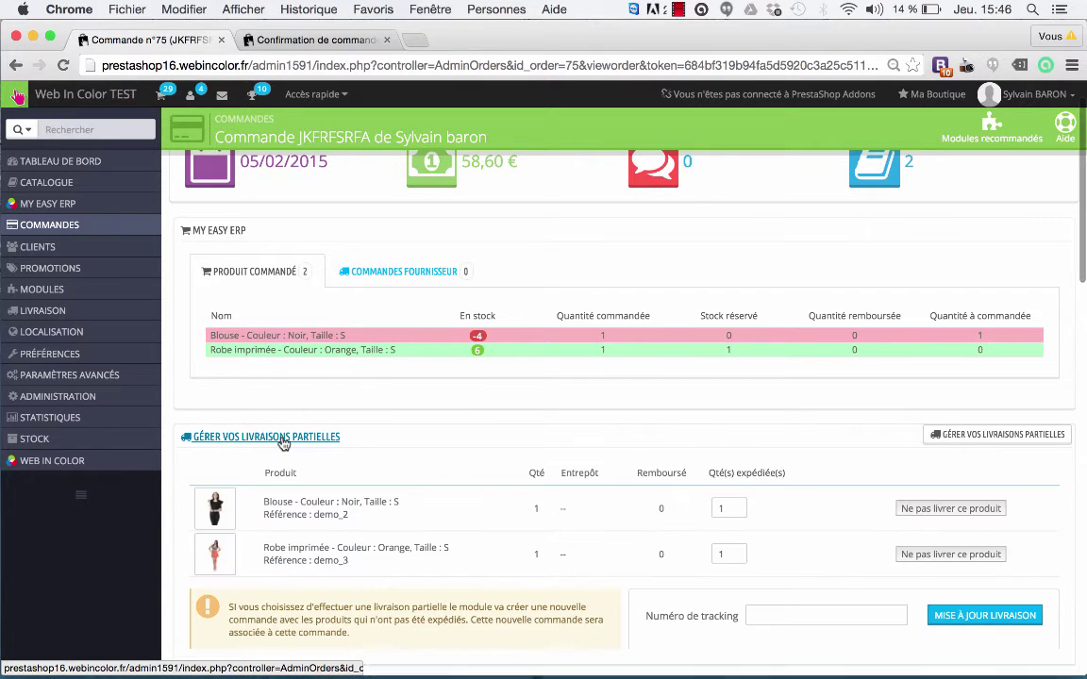
scroll(509, 498, "down", 2)
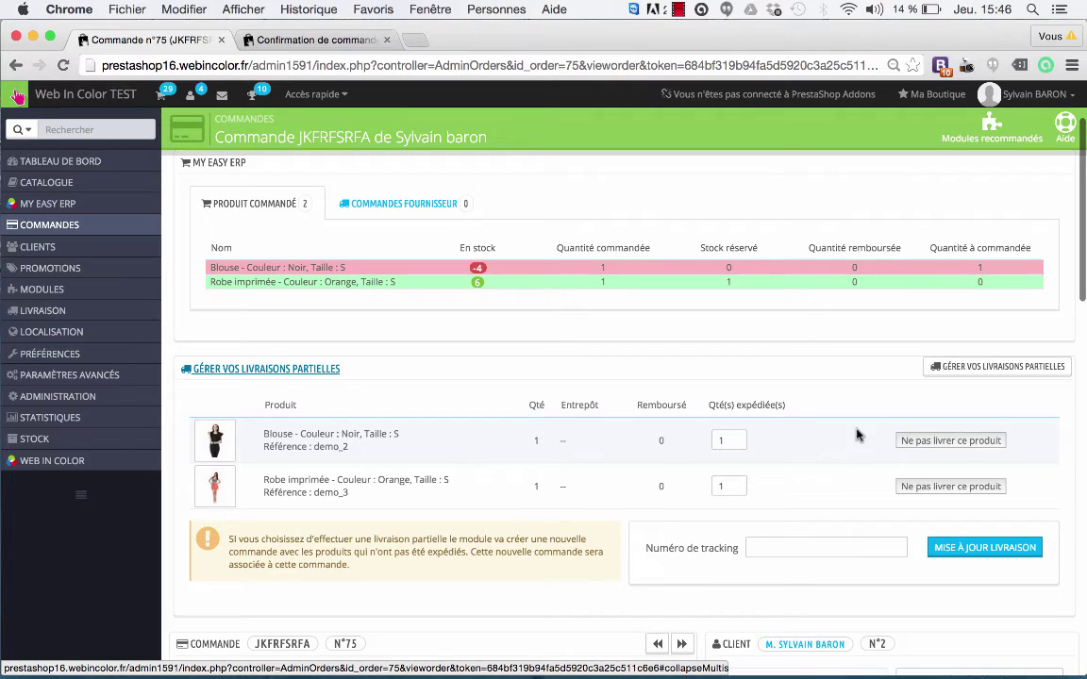
left_click(725, 440)
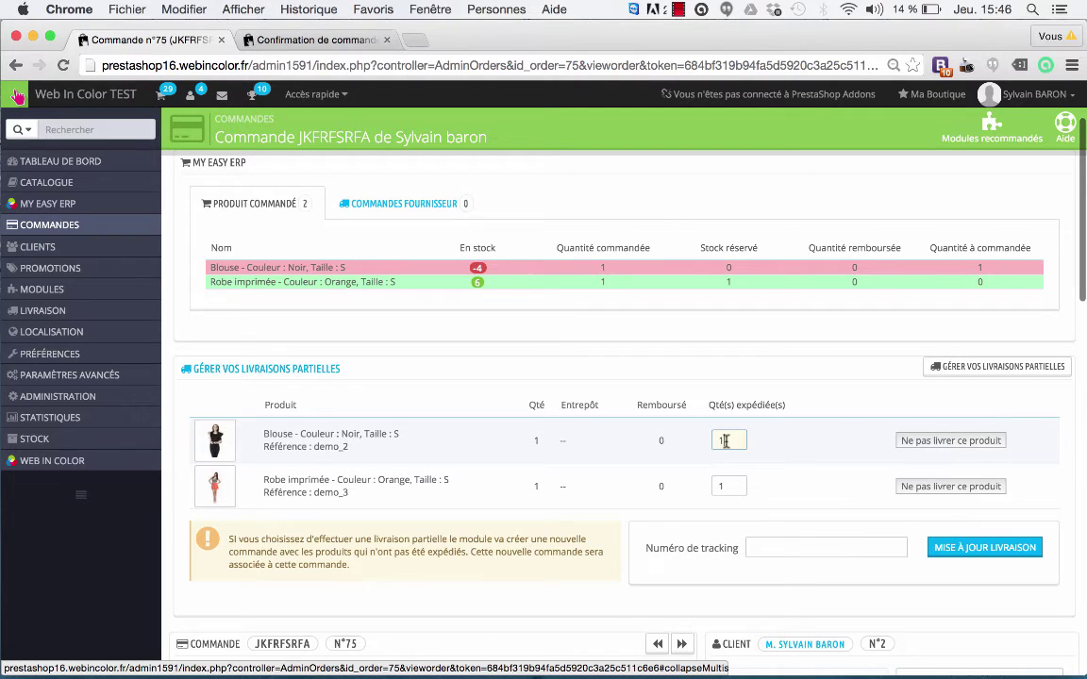
type("0")
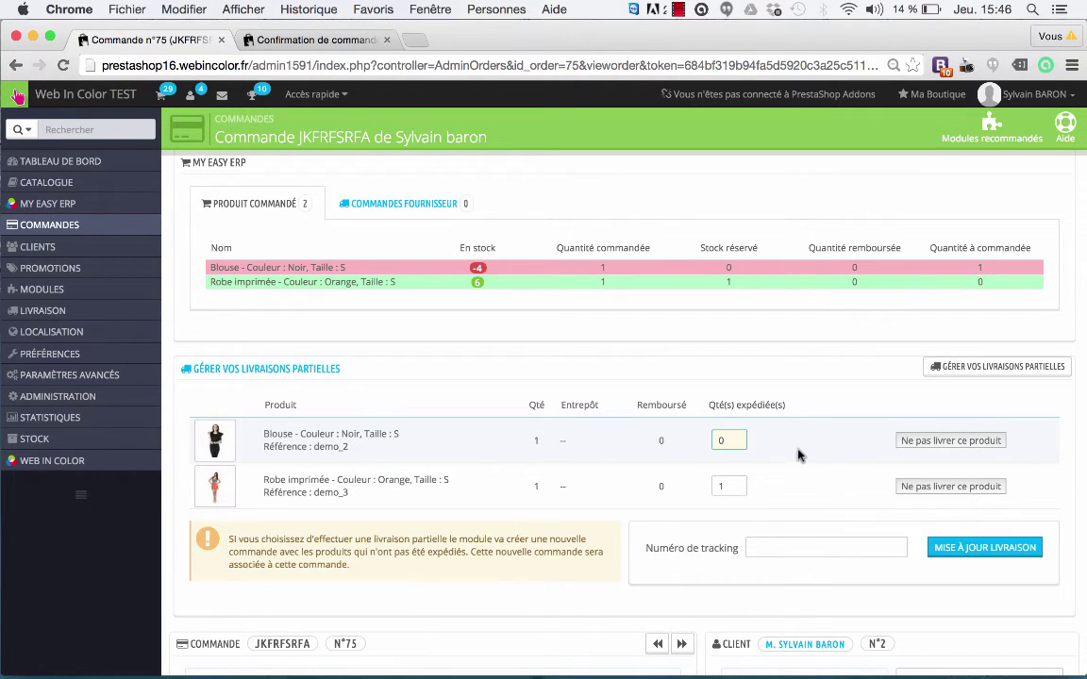
key("BackSpace")
type("1")
left_click(930, 444)
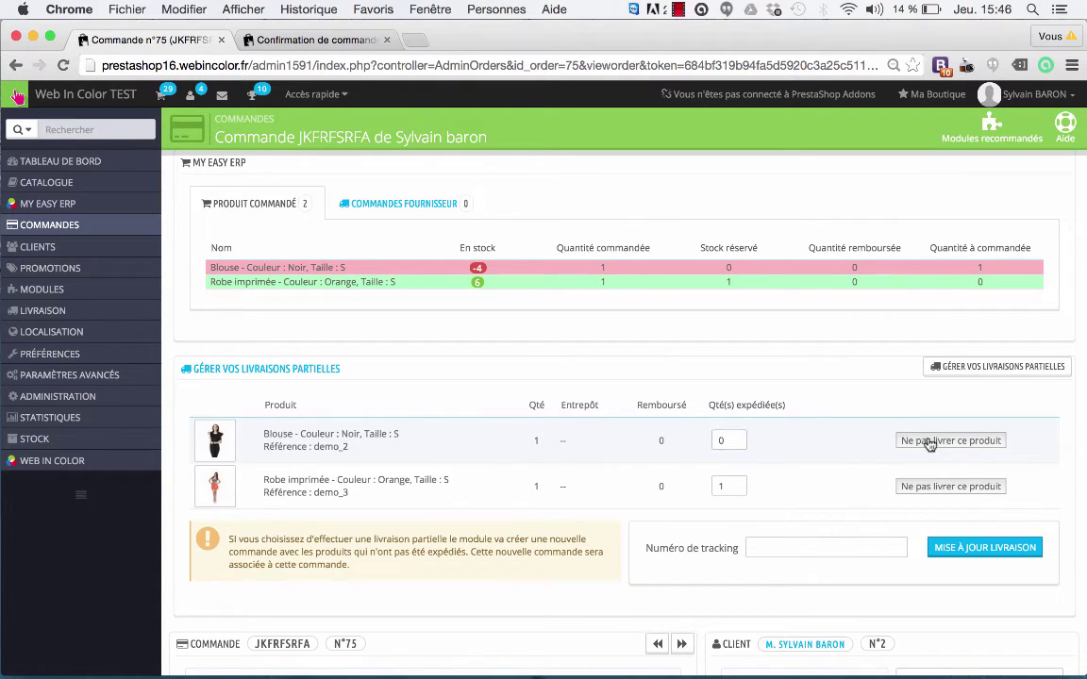
Step: Collapse and reopen the partial delivery section and check the Robe imprimée's shipped quantity
left_click(979, 372)
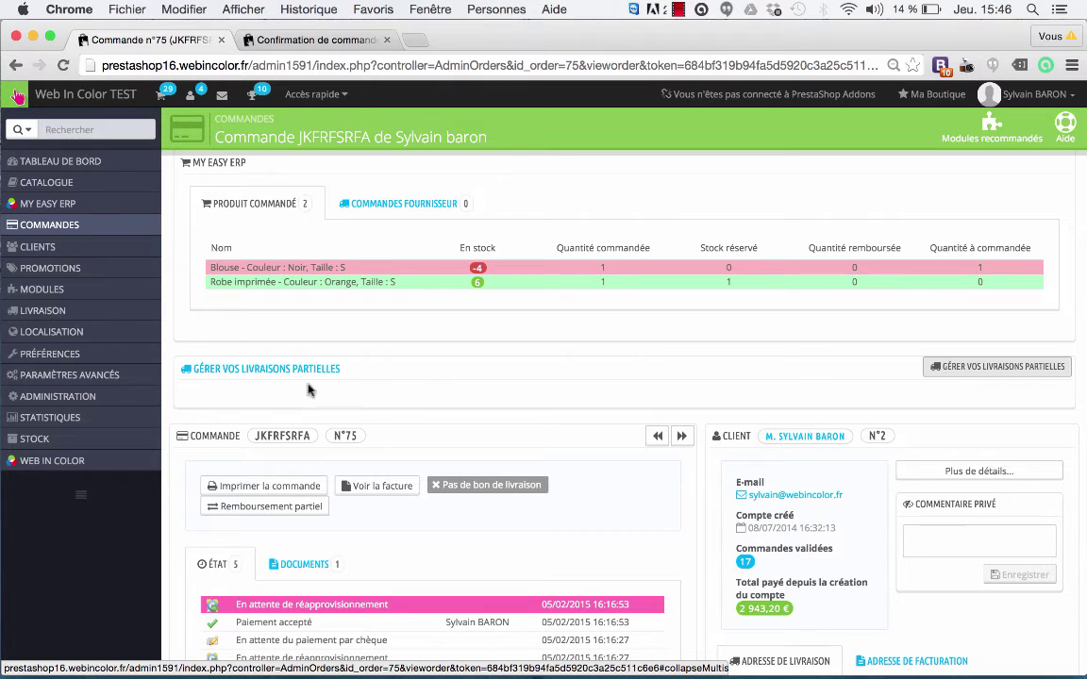
left_click(997, 367)
scroll(753, 406, "down", 1)
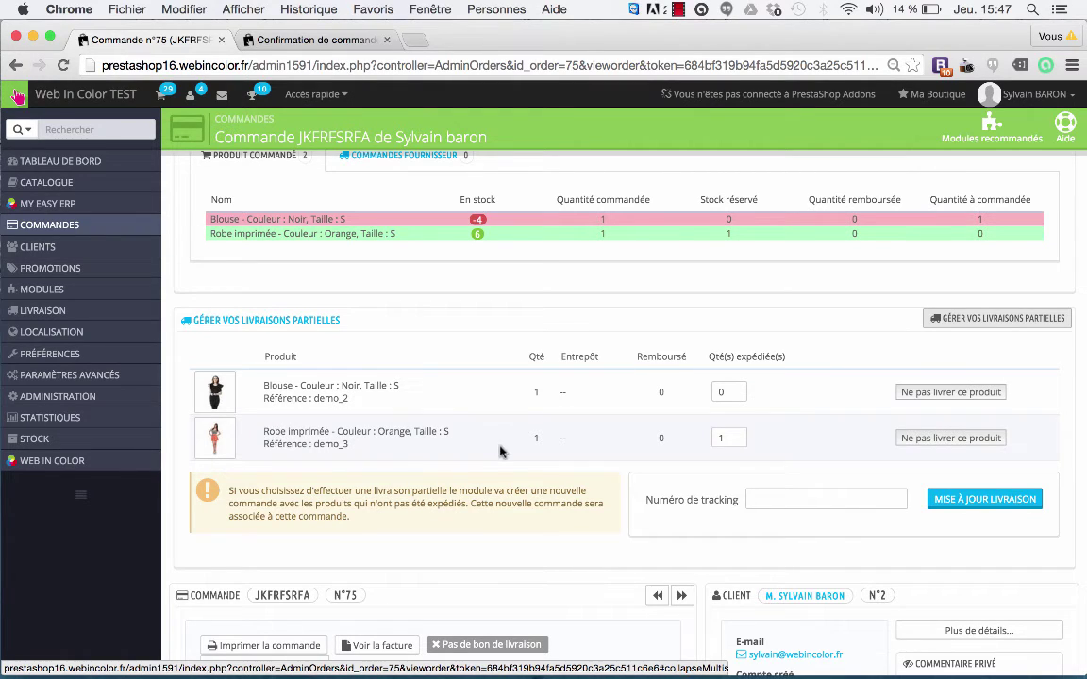
double_click(731, 437)
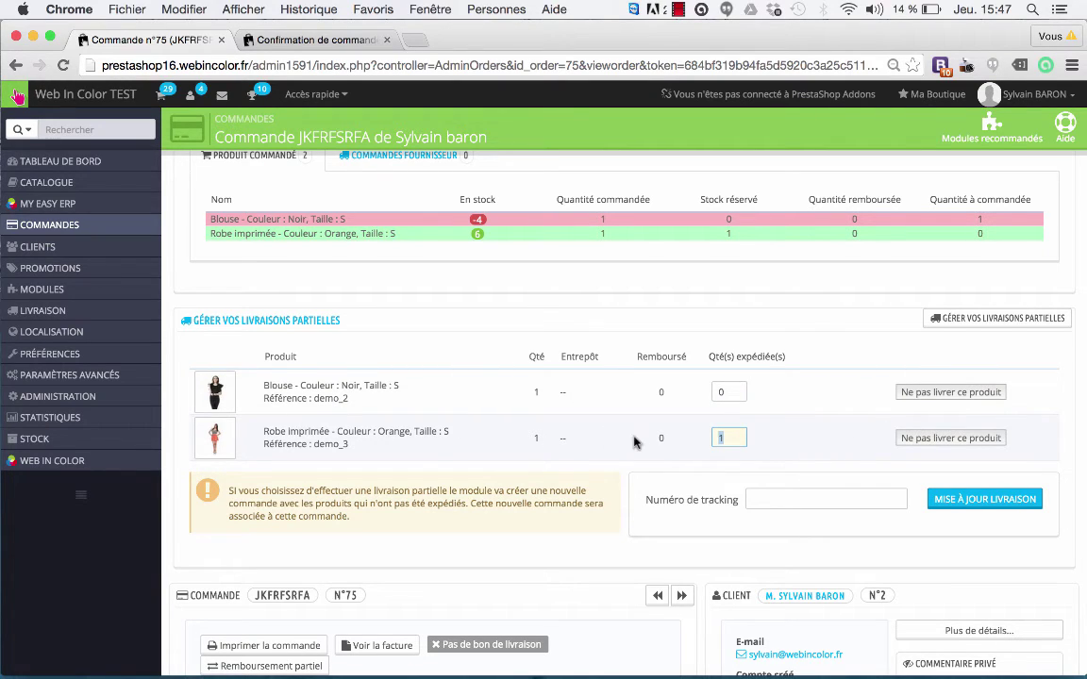
left_click(849, 441)
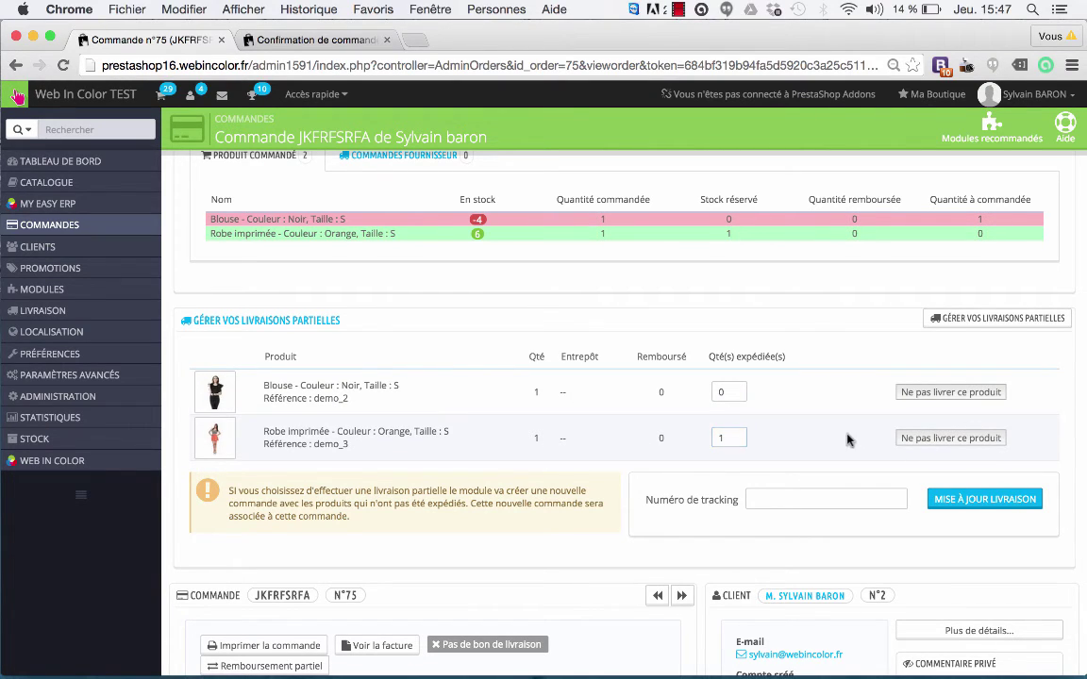
Step: Enter tracking number 12344Dsfs64 for the partial delivery and submit the delivery update
left_click(841, 503)
key("Down")
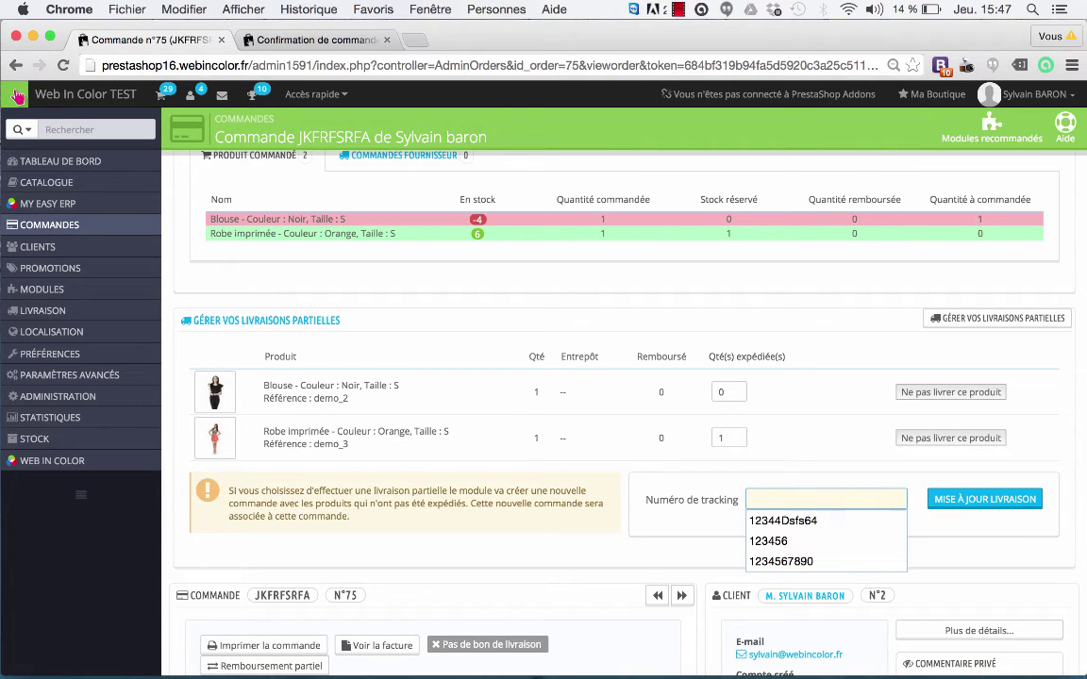
type("1234")
key("Down")
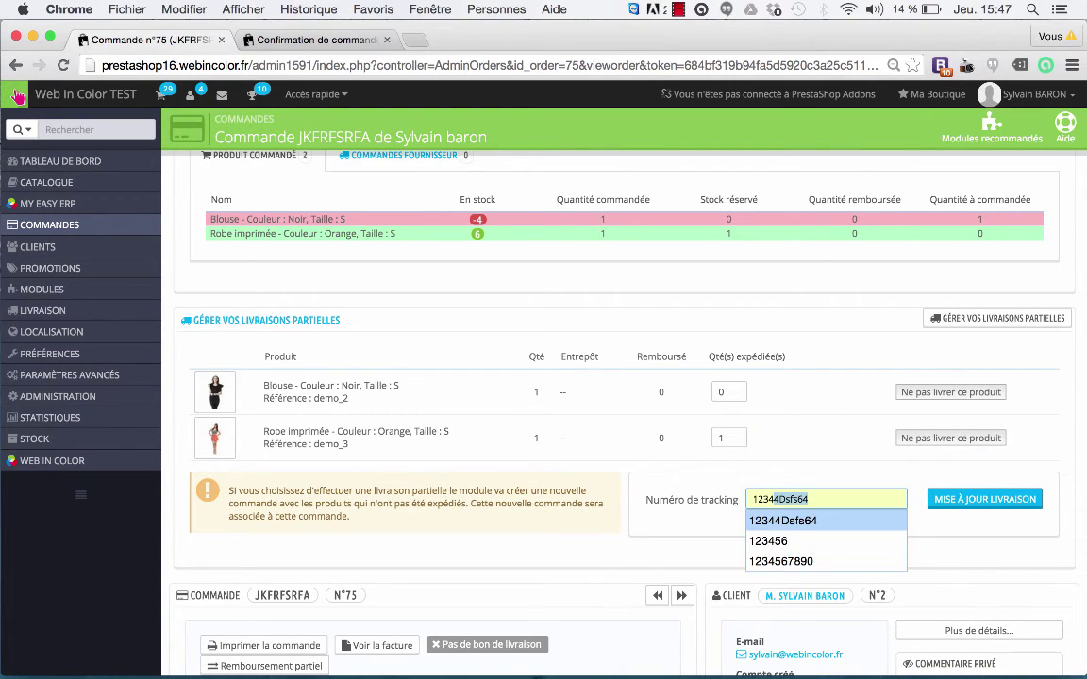
key("Return")
left_click(978, 506)
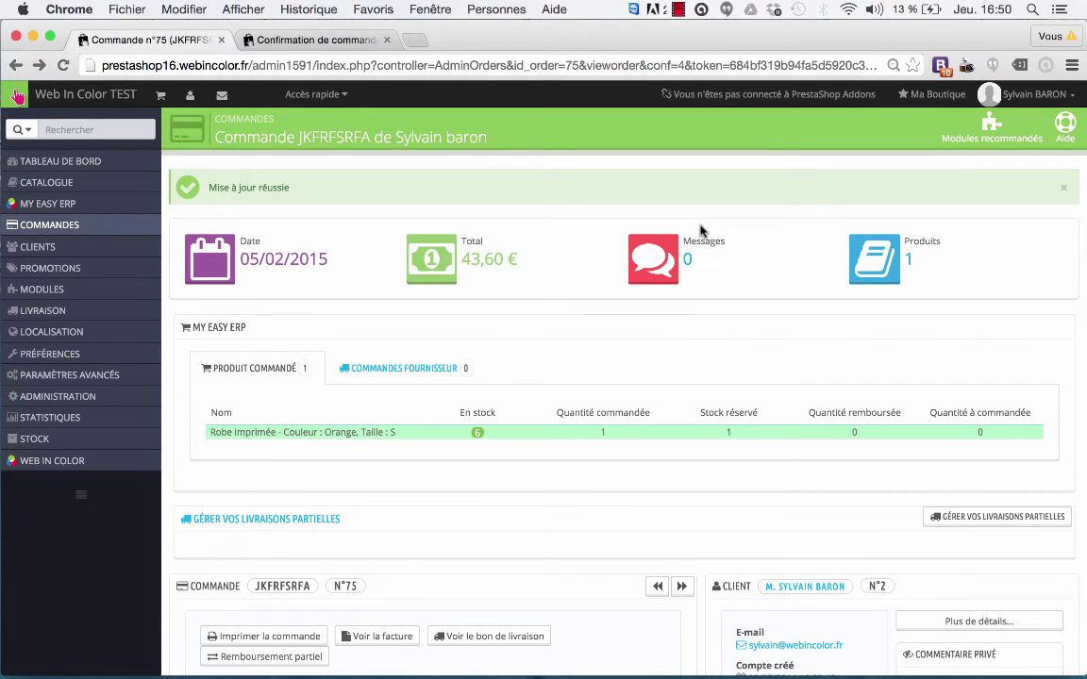
Step: Review the partially delivered order's summary, status history, delivery tracking, payment, remaining products and linked orders
scroll(701, 230, "down", 2)
scroll(634, 208, "up", 2)
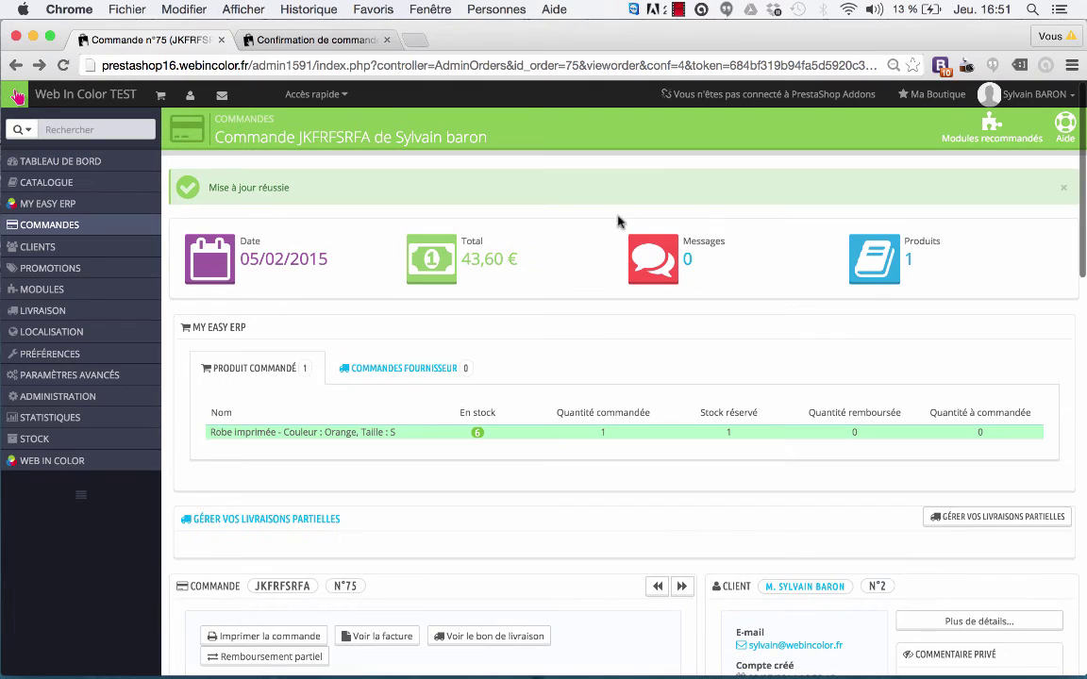
scroll(335, 195, "down", 1)
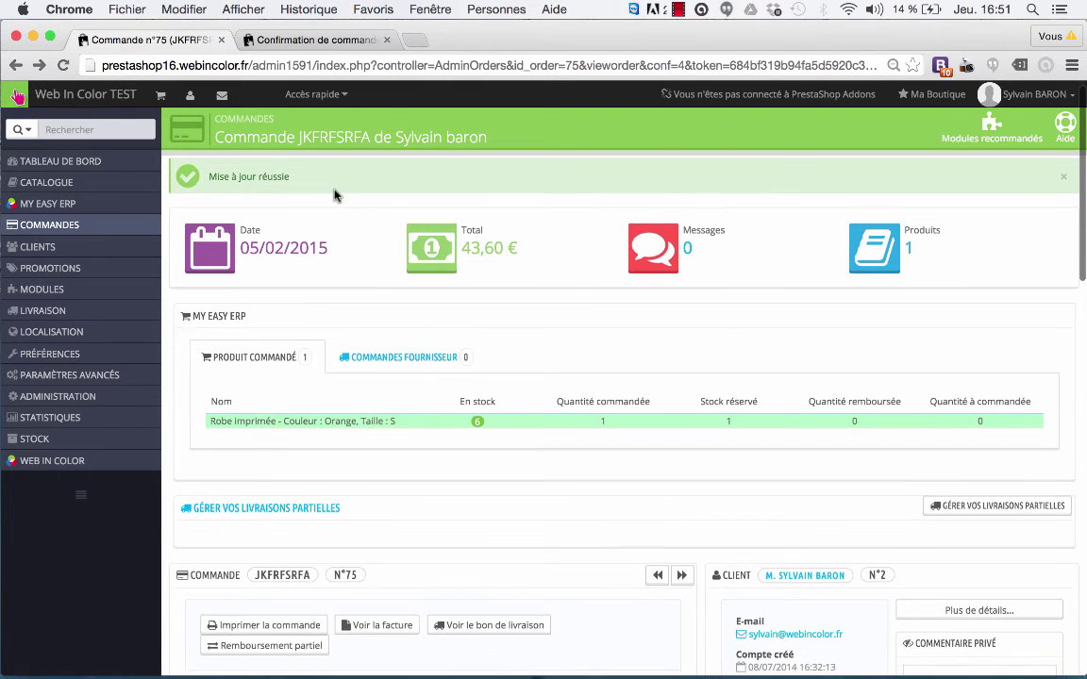
scroll(335, 196, "down", 4)
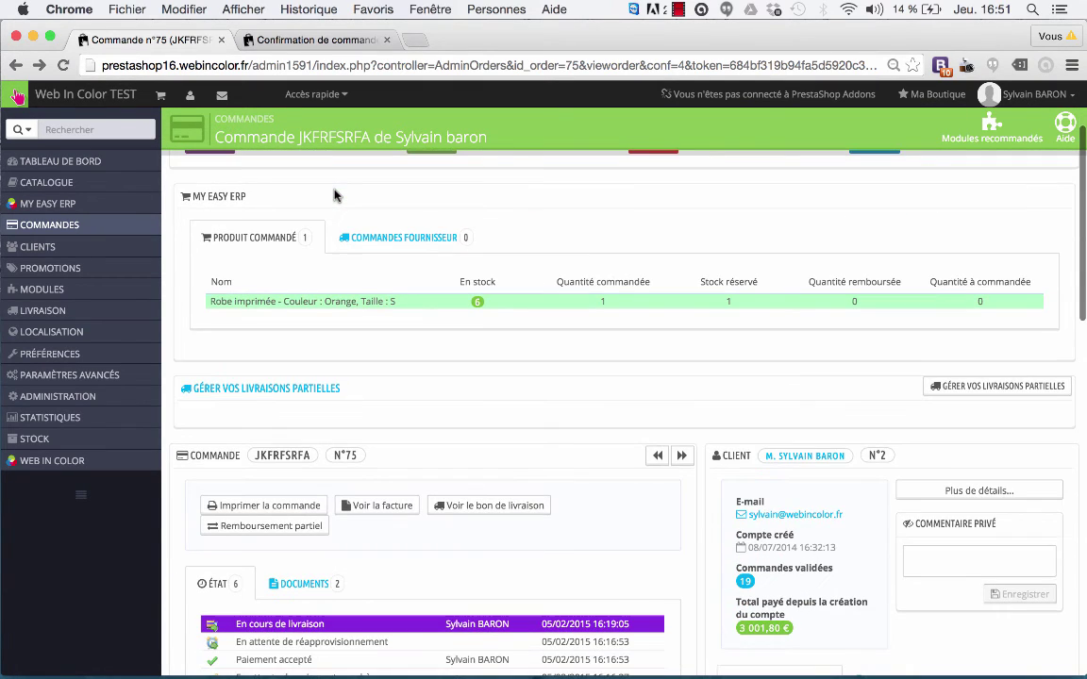
scroll(335, 195, "down", 2)
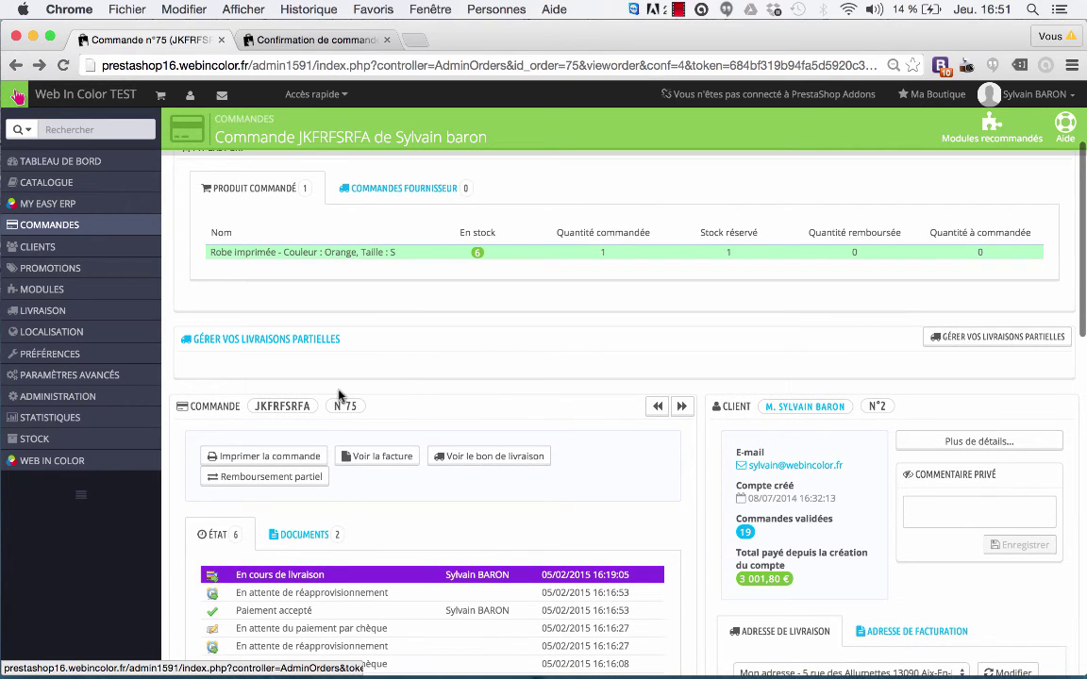
scroll(356, 542, "down", 2)
scroll(355, 538, "down", 2)
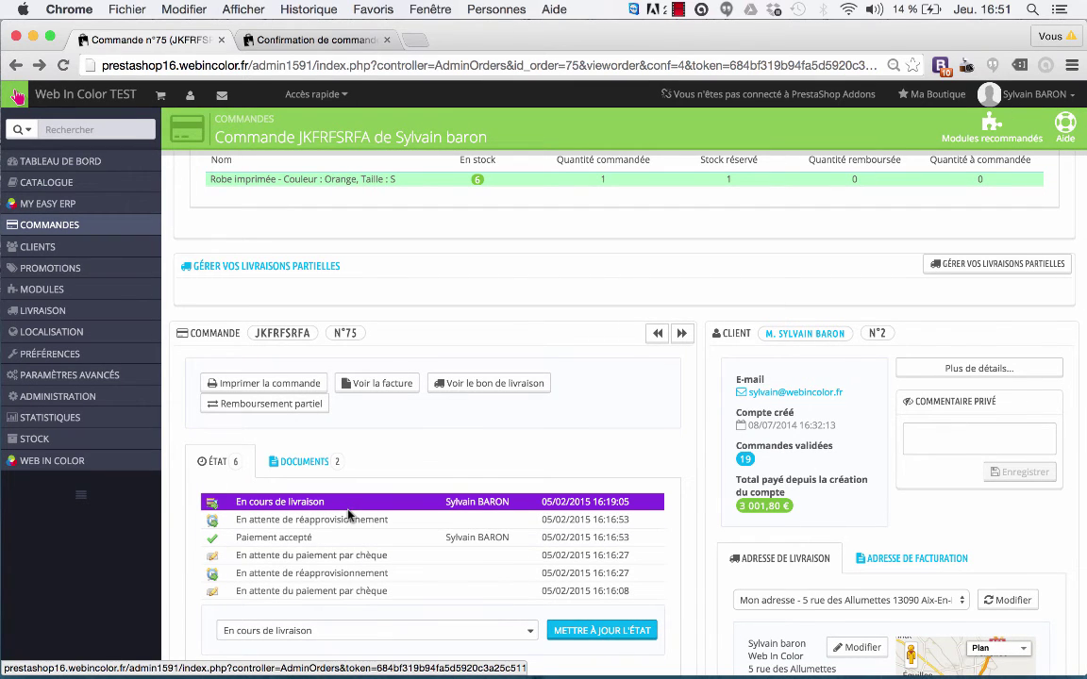
scroll(348, 514, "down", 5)
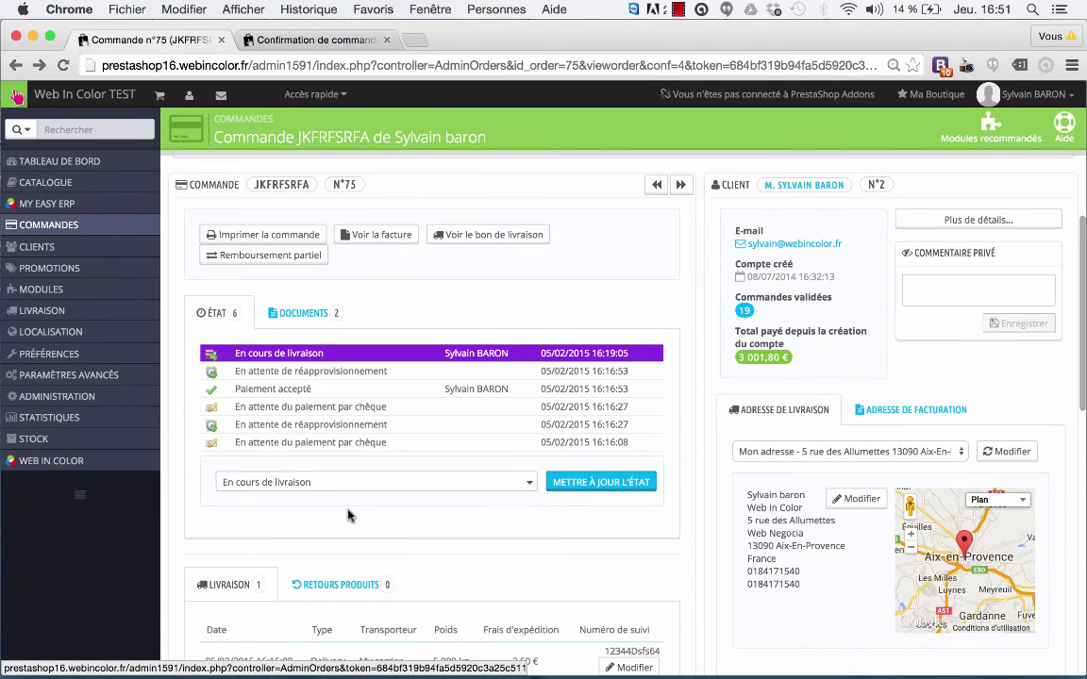
scroll(347, 514, "down", 5)
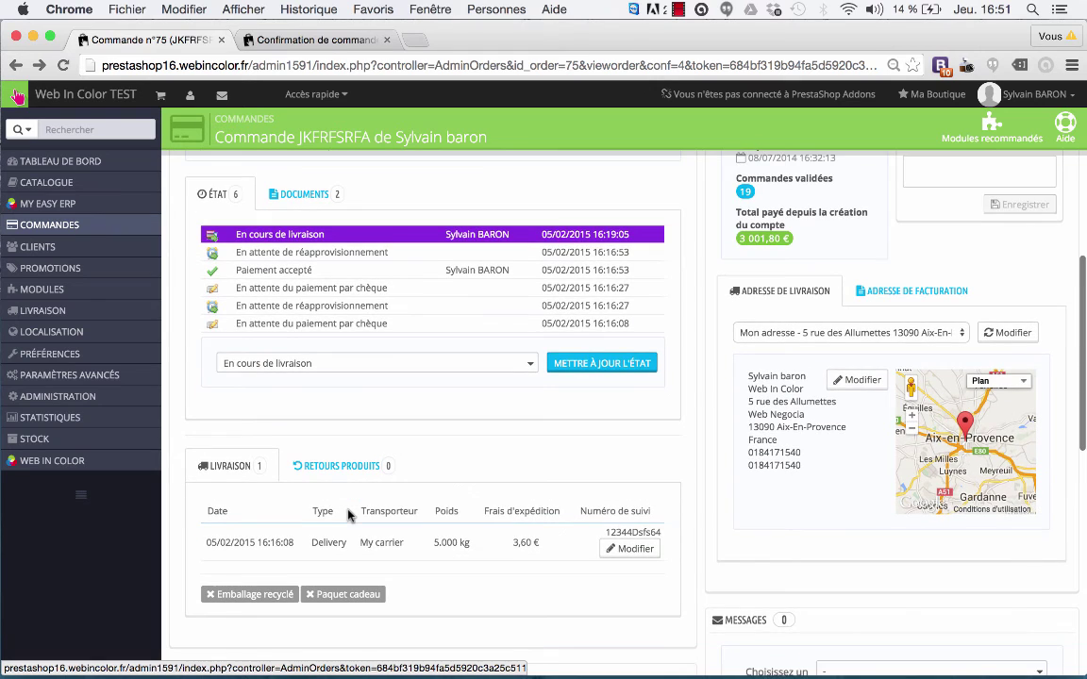
scroll(348, 514, "down", 2)
scroll(348, 515, "down", 3)
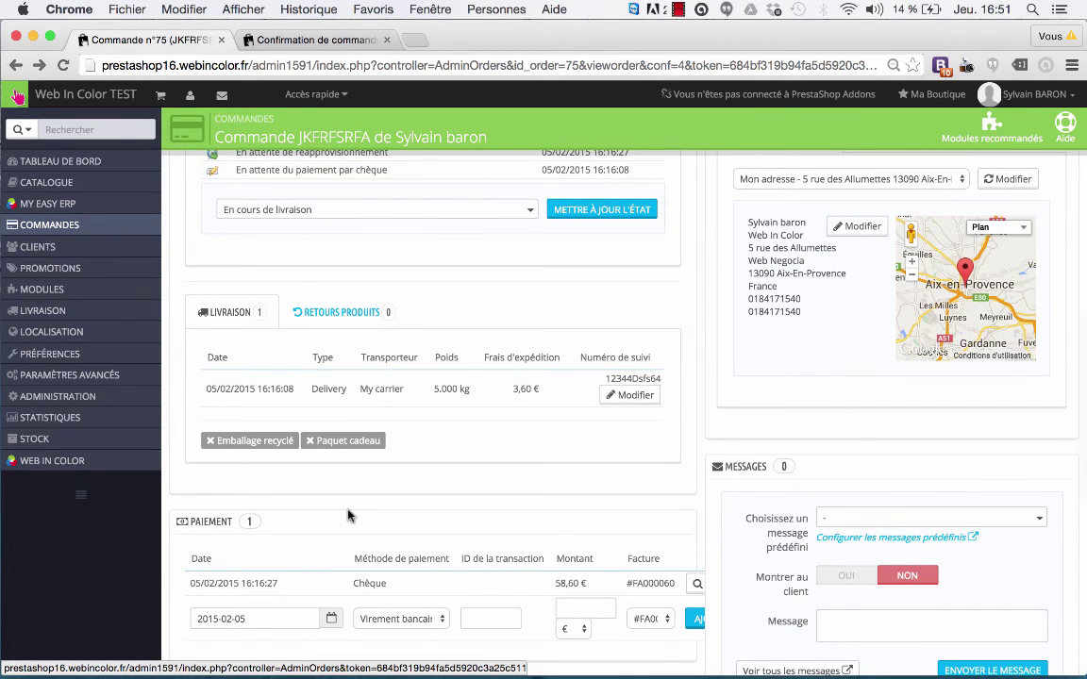
scroll(347, 514, "down", 4)
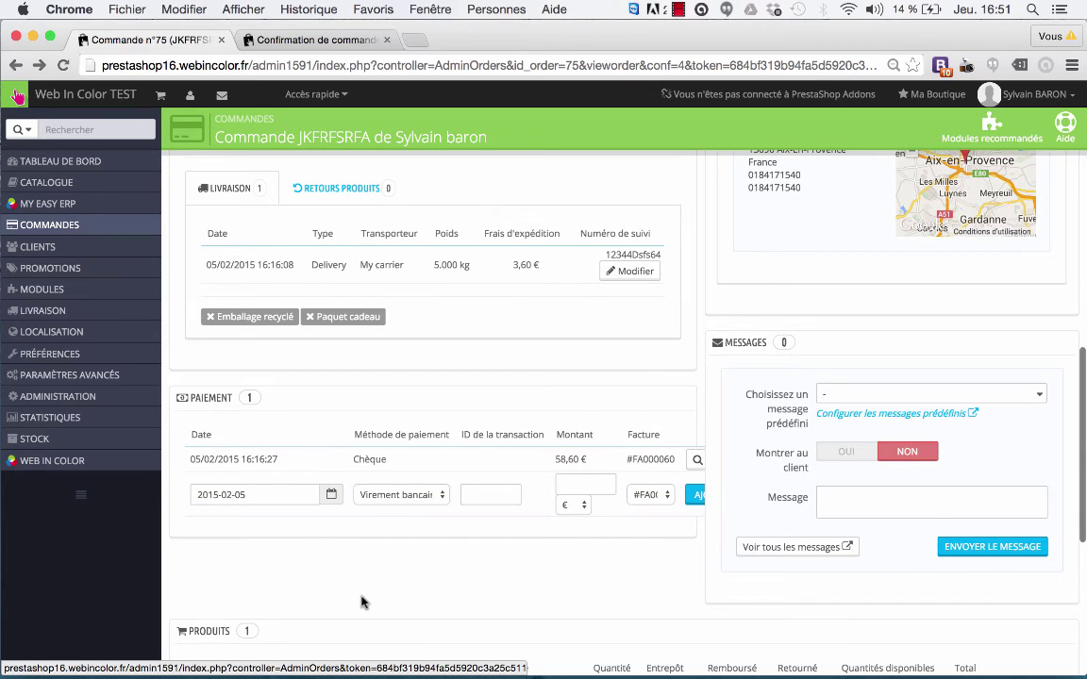
scroll(362, 602, "down", 8)
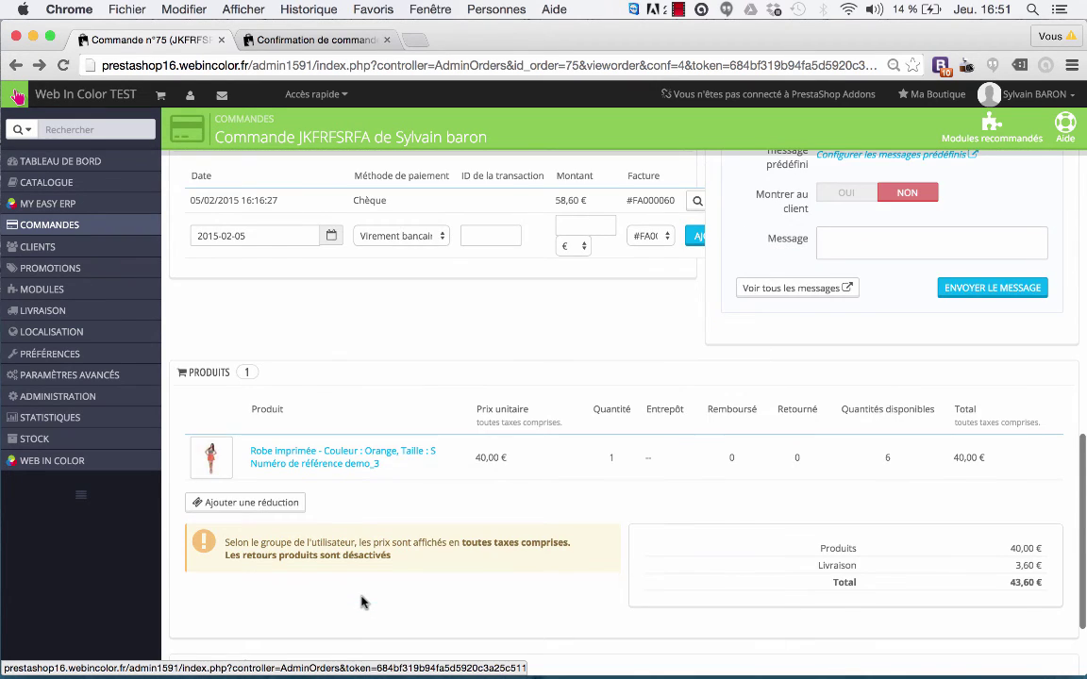
scroll(362, 602, "down", 4)
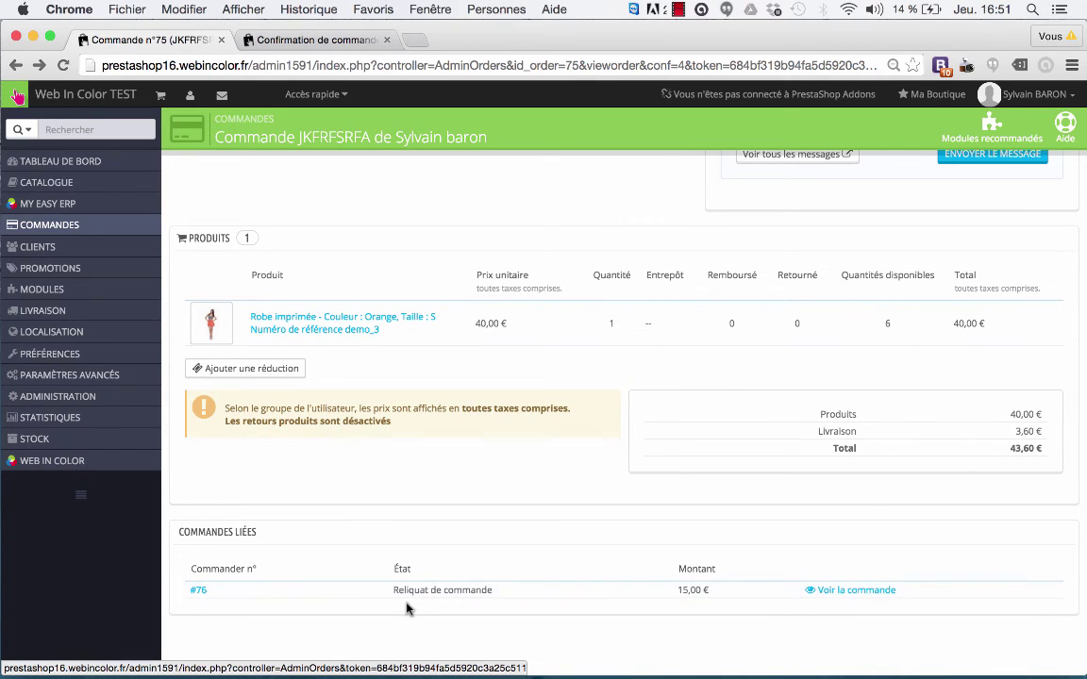
Step: Open the linked backorder and review its product stock, status and delivery details
left_click(842, 593)
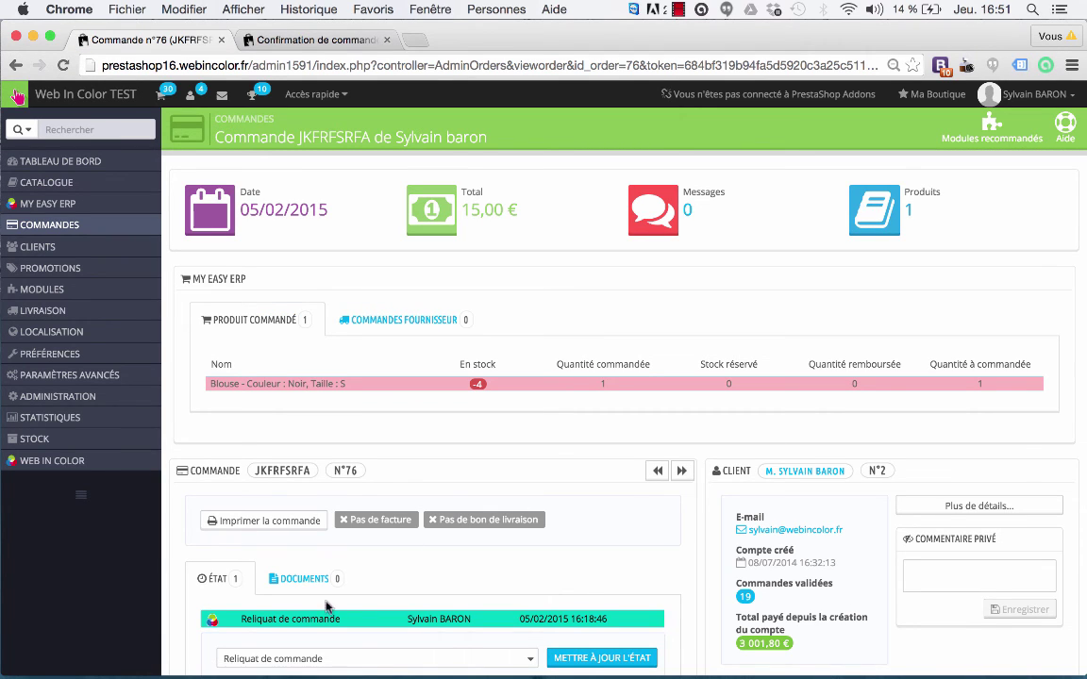
scroll(443, 626, "down", 5)
scroll(444, 623, "down", 5)
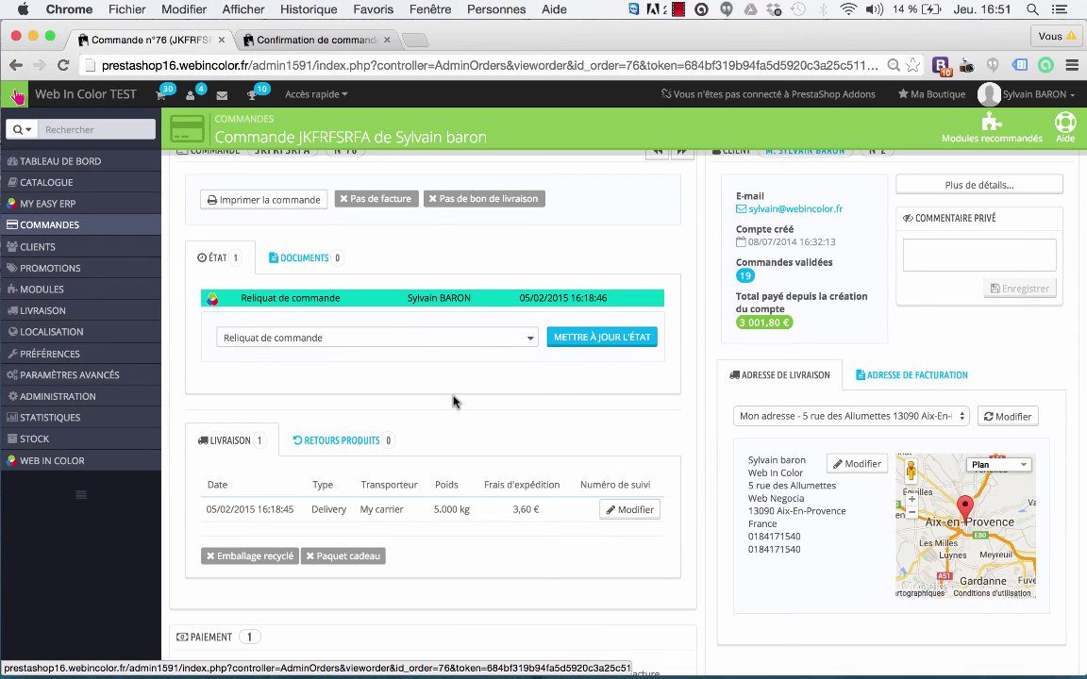
scroll(453, 402, "up", 2)
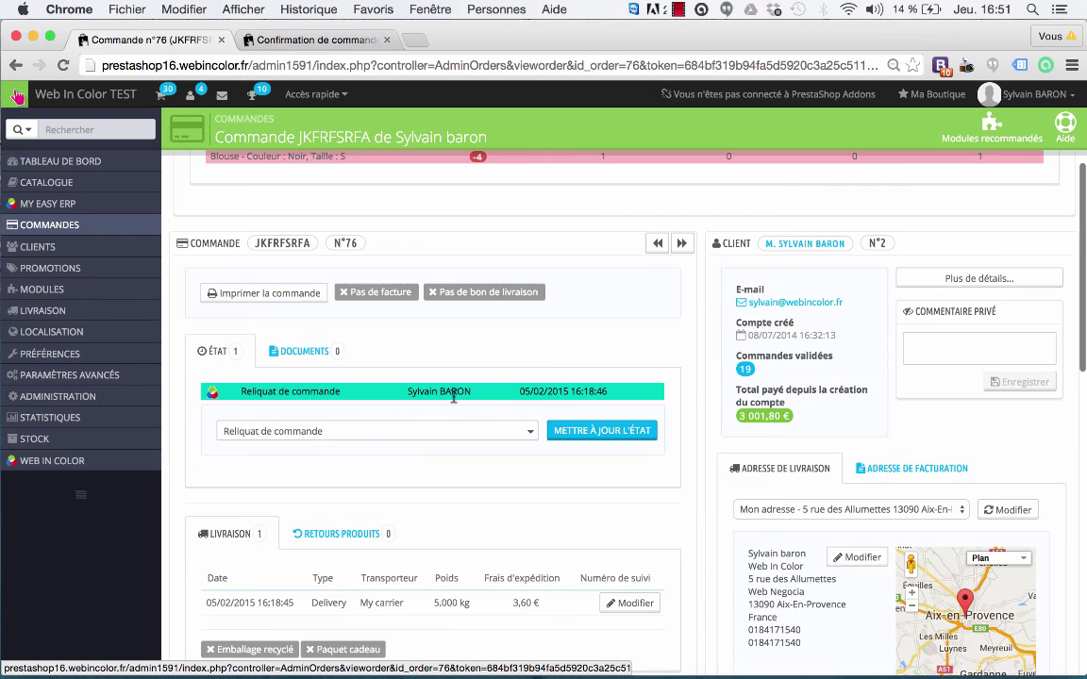
scroll(453, 402, "up", 5)
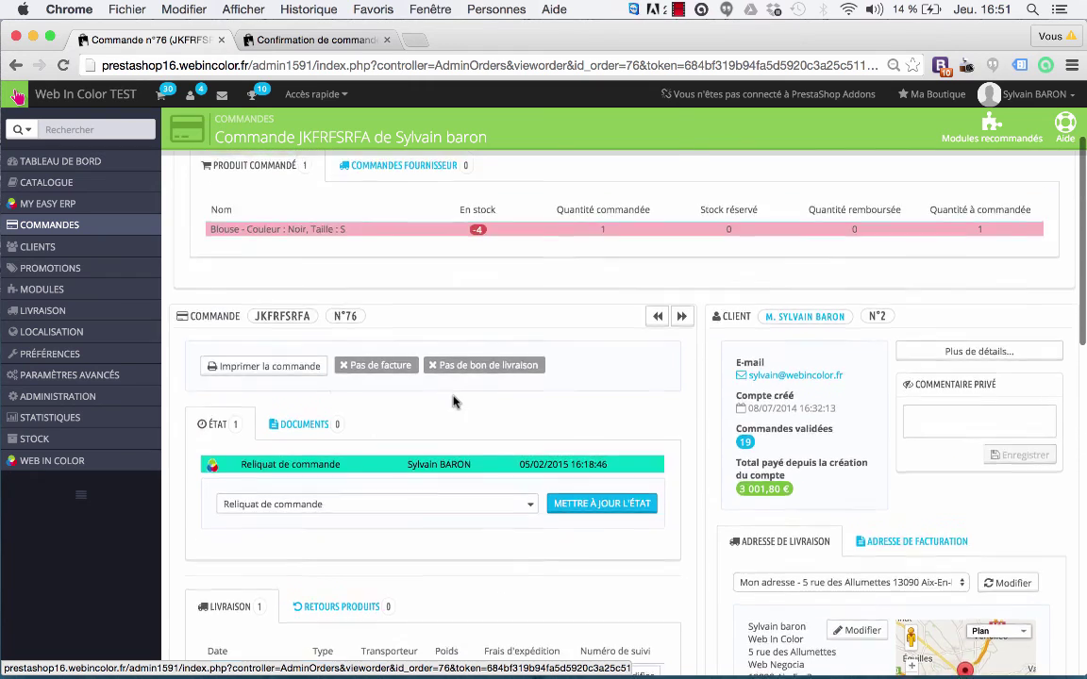